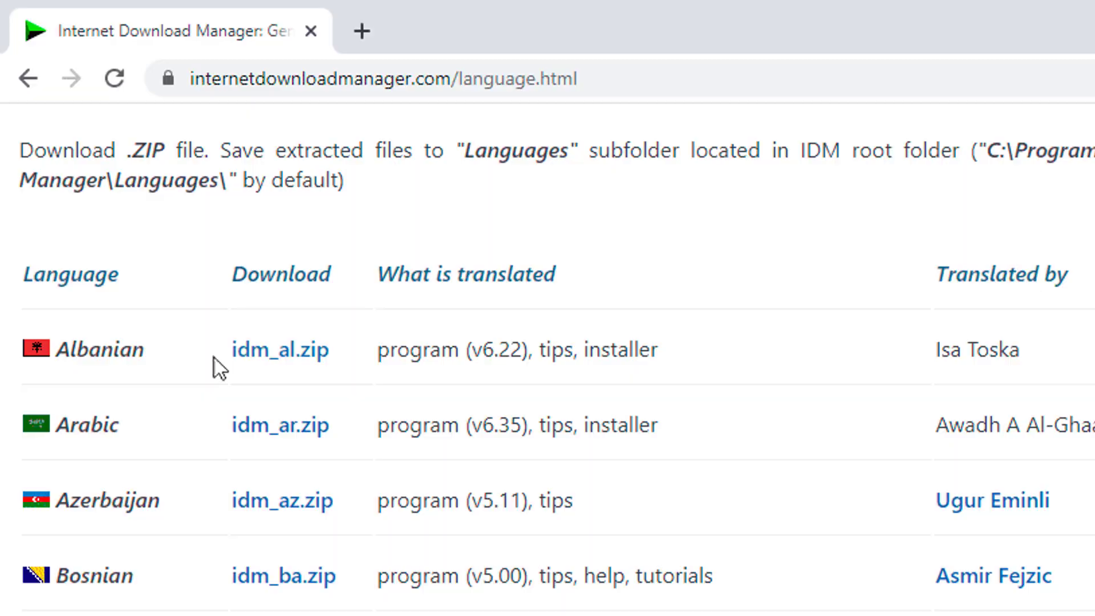
- Select the language-pack table rows and collect their three zip links into IDM's download list
{"action": "left_click_drag", "start_coordinate": [214, 358], "coordinate": [149, 591]}
{"action": "left_click", "coordinate": [156, 563]}
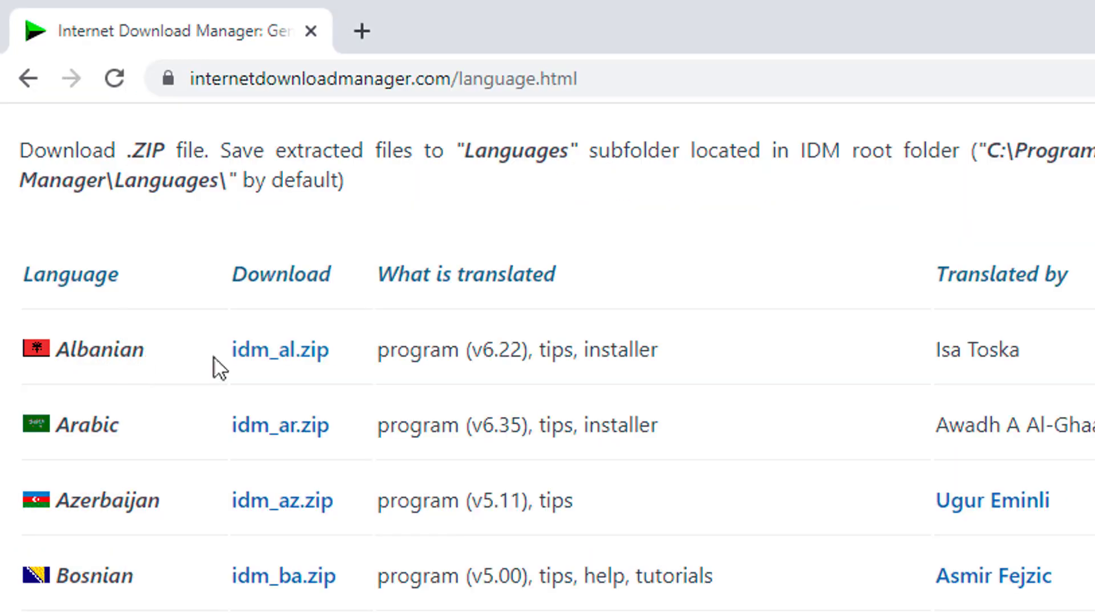
{"action": "left_click_drag", "start_coordinate": [214, 358], "coordinate": [154, 600]}
{"action": "left_click", "coordinate": [147, 551]}
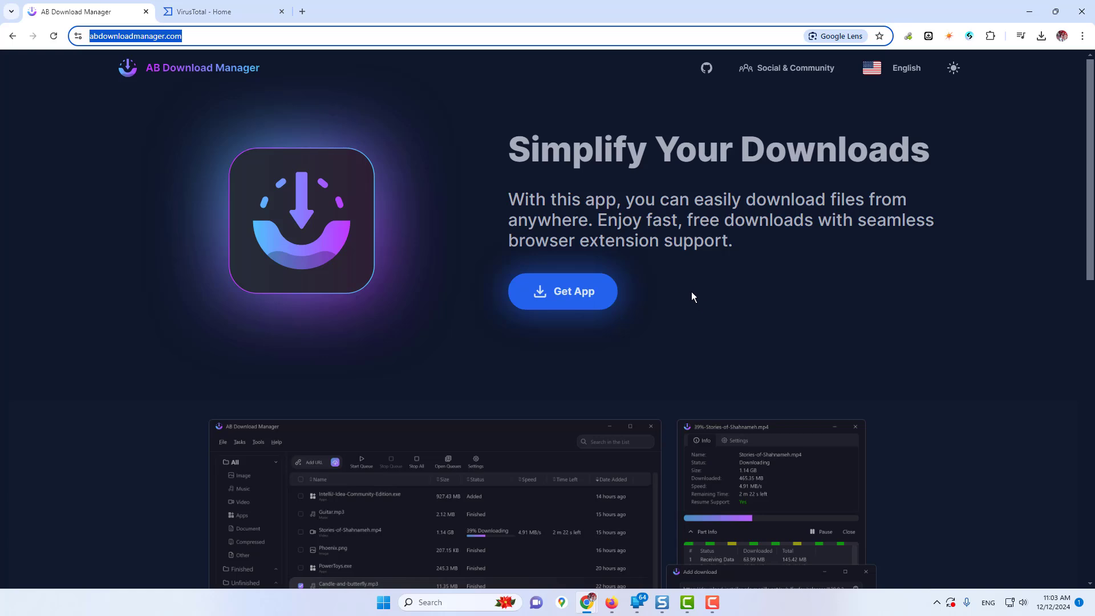
{"action": "scroll", "coordinate": [693, 296], "scroll_direction": "down", "scroll_amount": 5}
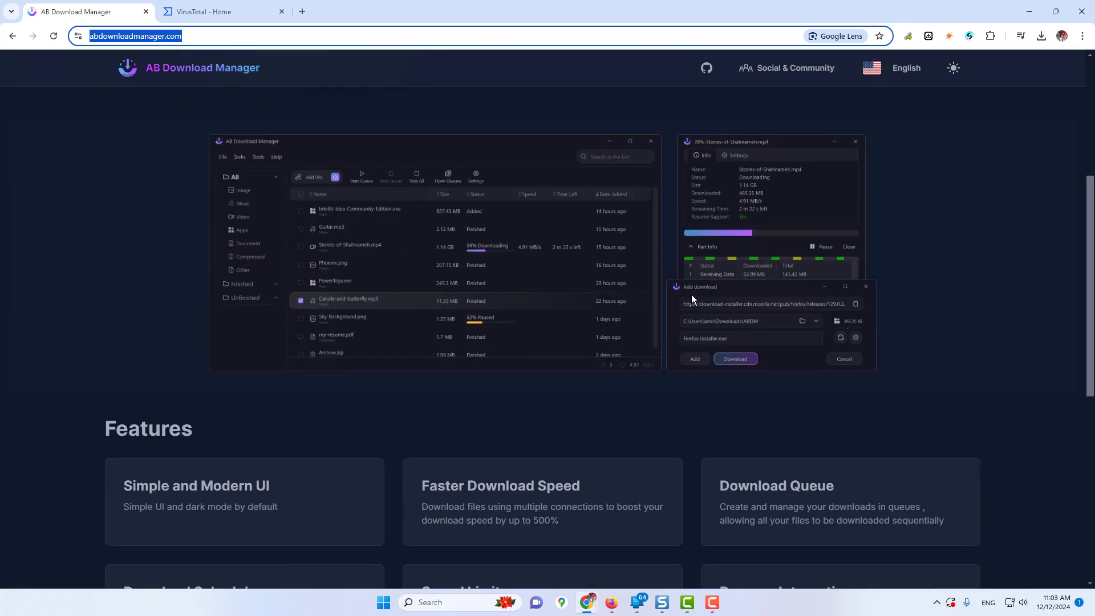
{"action": "scroll", "coordinate": [692, 293], "scroll_direction": "up", "scroll_amount": 5}
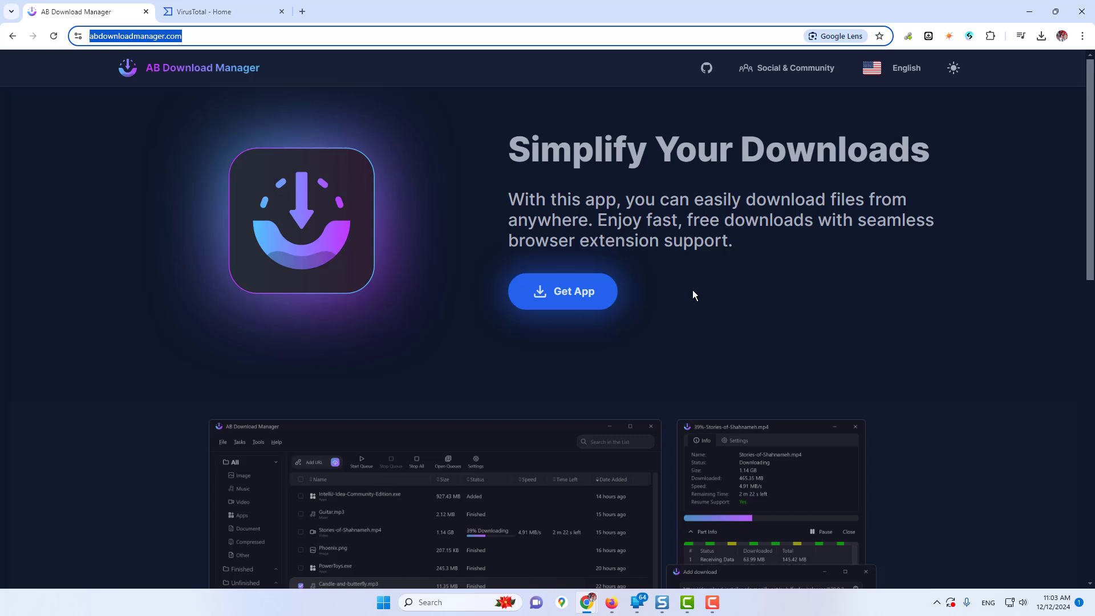
{"action": "left_click", "coordinate": [216, 12]}
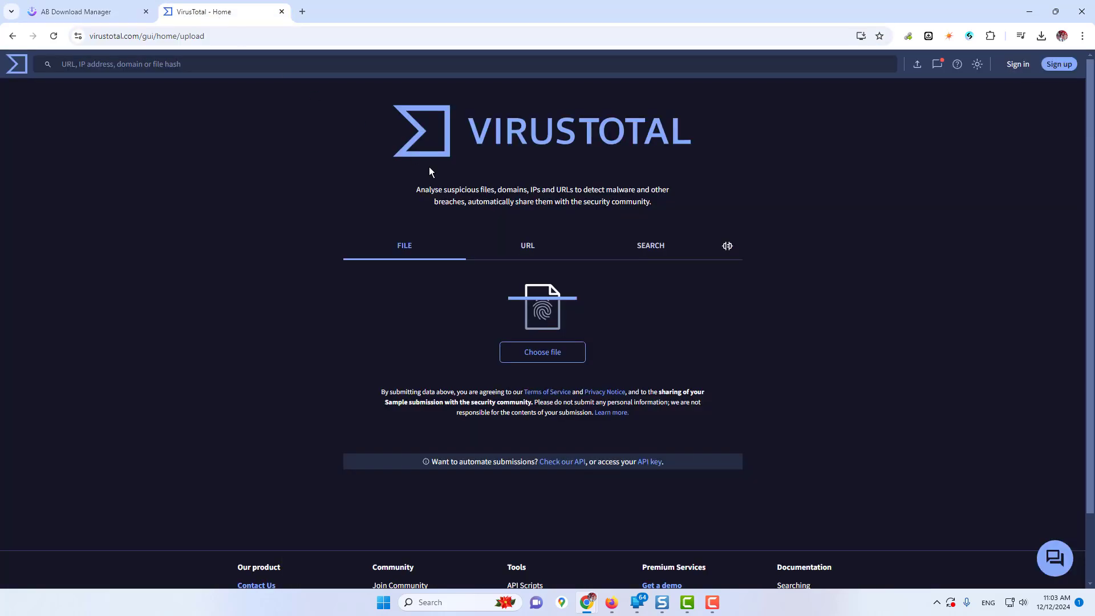
{"action": "left_click", "coordinate": [521, 261]}
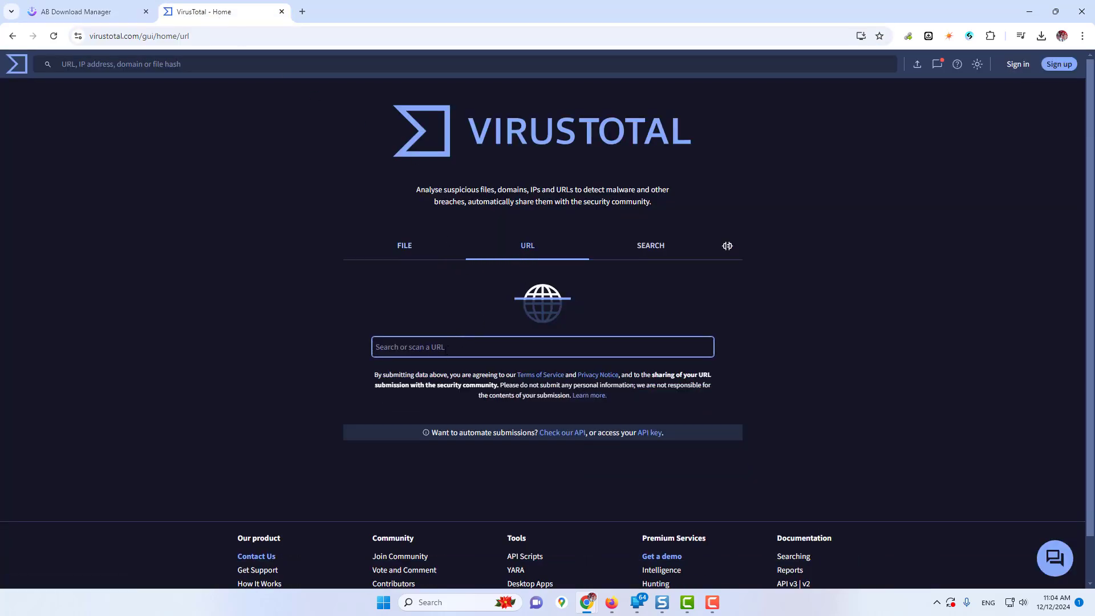
{"action": "type", "text": "https://abdownloadmanager.com/"}
{"action": "key", "text": "Return"}
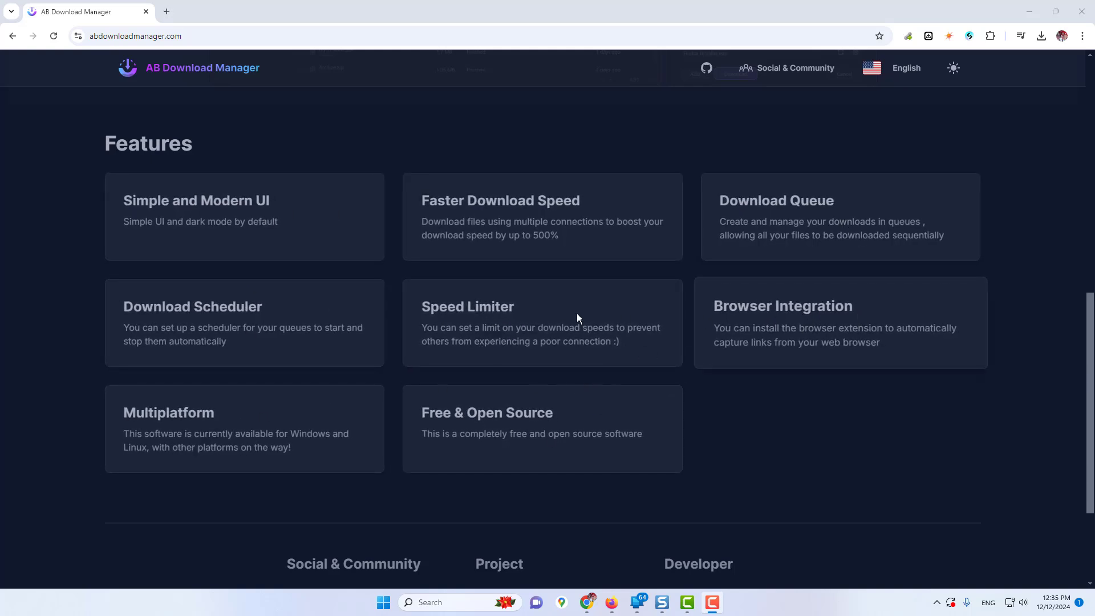
- Scroll the abdownloadmanager.com homepage back up to the hero section with the Get App button
{"action": "scroll", "coordinate": [607, 301], "scroll_direction": "up", "scroll_amount": 3}
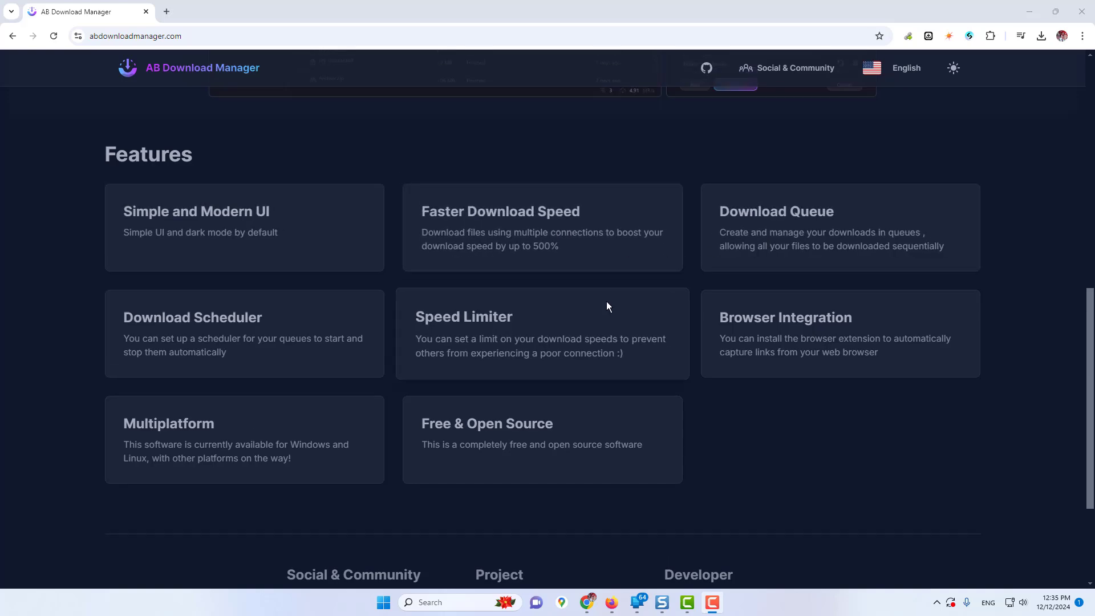
{"action": "scroll", "coordinate": [607, 300], "scroll_direction": "up", "scroll_amount": 3}
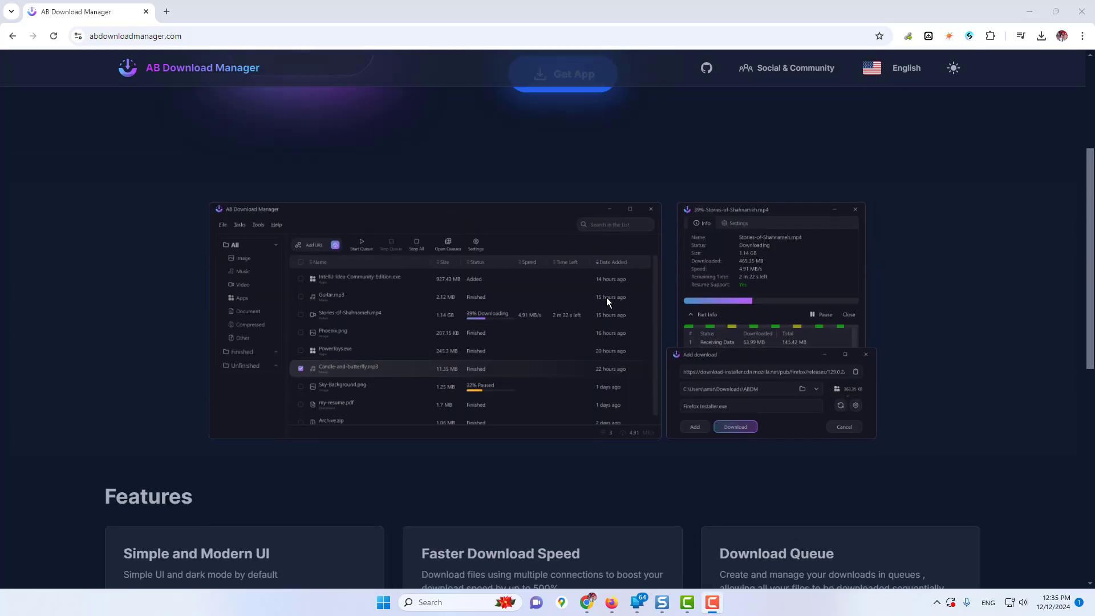
{"action": "scroll", "coordinate": [607, 297], "scroll_direction": "up", "scroll_amount": 3}
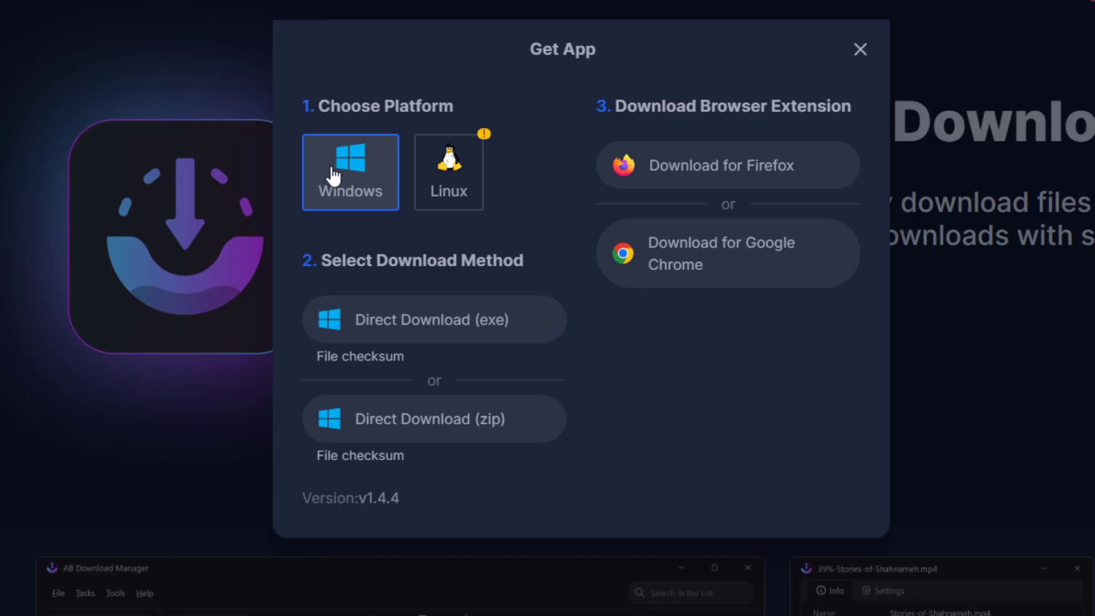
- View the Linux download options, then return to Windows for the exe and zip downloads
{"action": "left_click", "coordinate": [451, 182]}
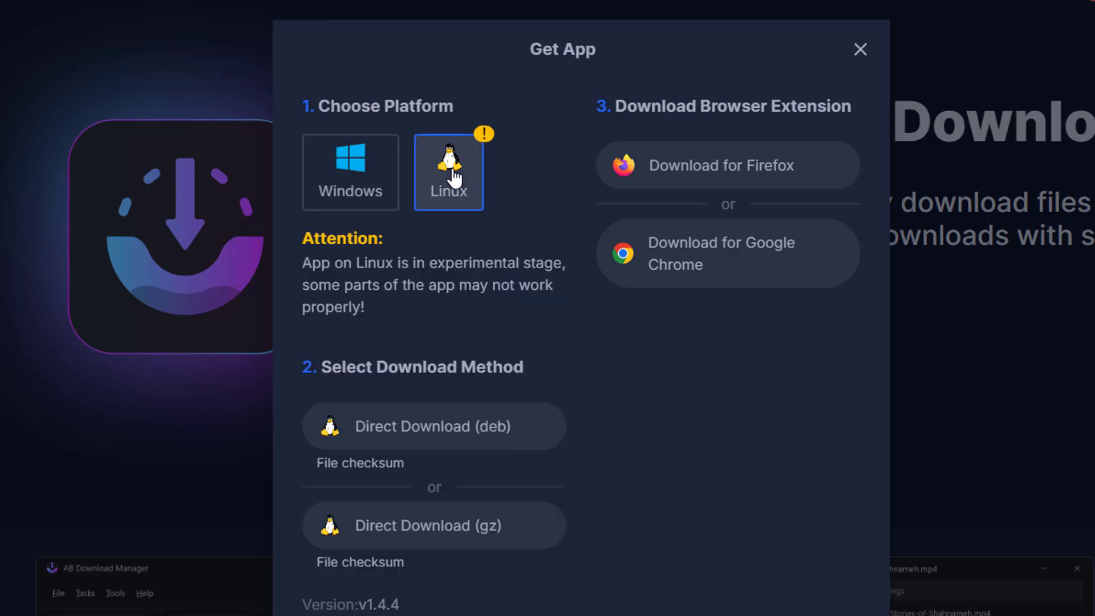
{"action": "left_click", "coordinate": [370, 192]}
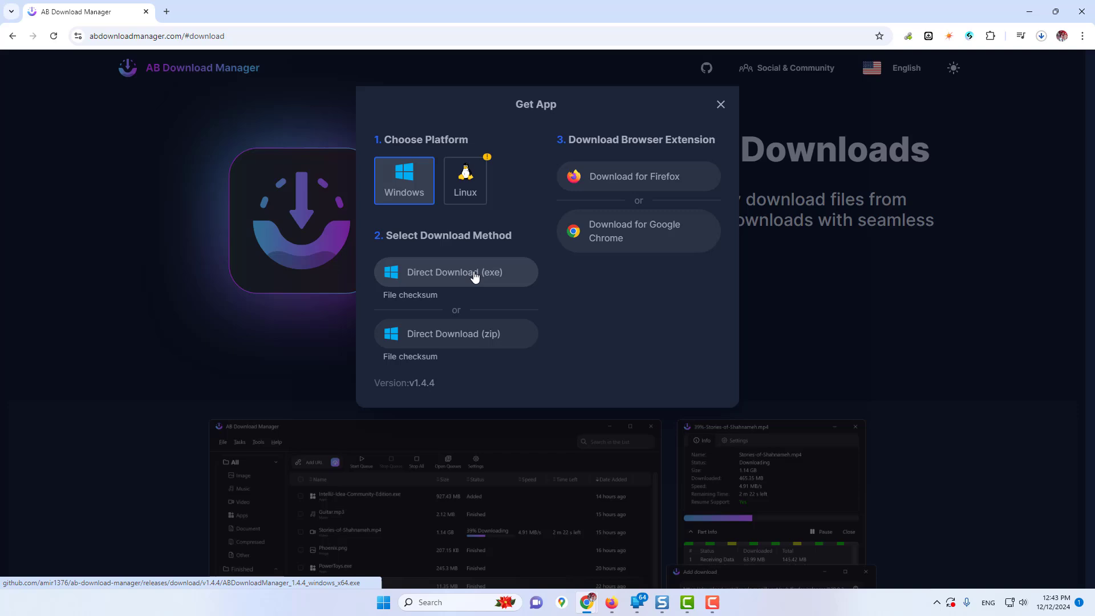
- Run ABDownloadManager_1.4.4_windows_x64.exe from Chrome's downloads, allowing it through SmartScreen with Run anyway
{"action": "left_click", "coordinate": [1042, 36]}
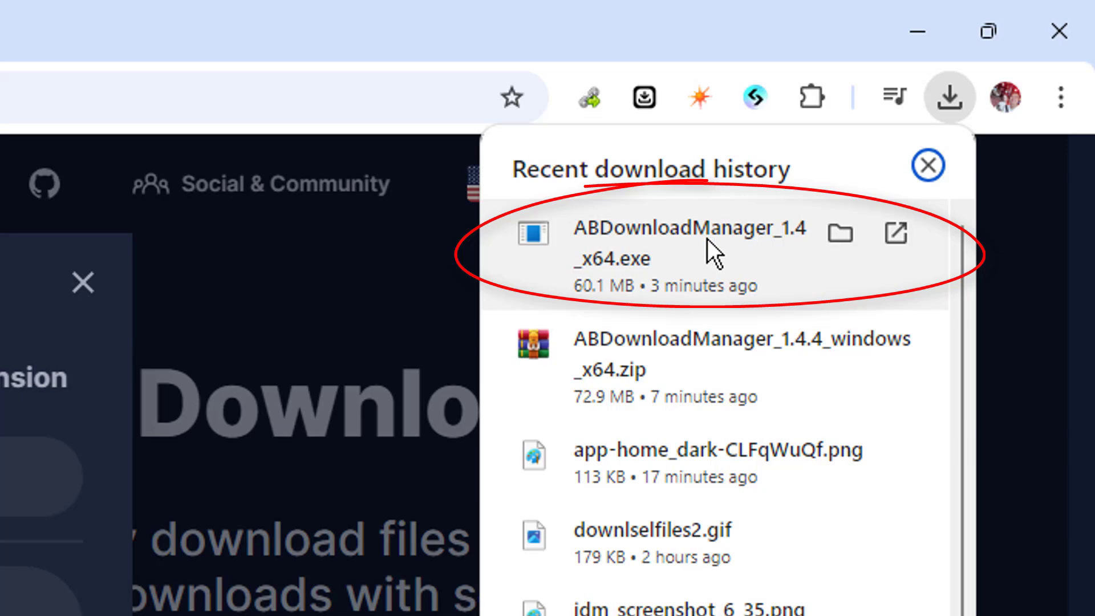
{"action": "left_click", "coordinate": [685, 239]}
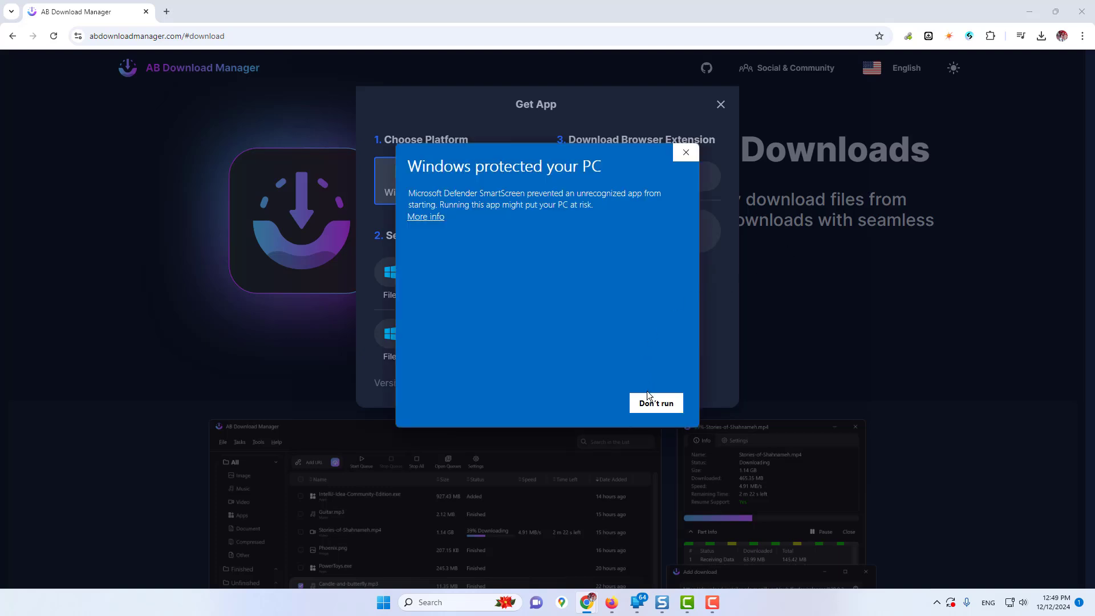
{"action": "left_click", "coordinate": [428, 218]}
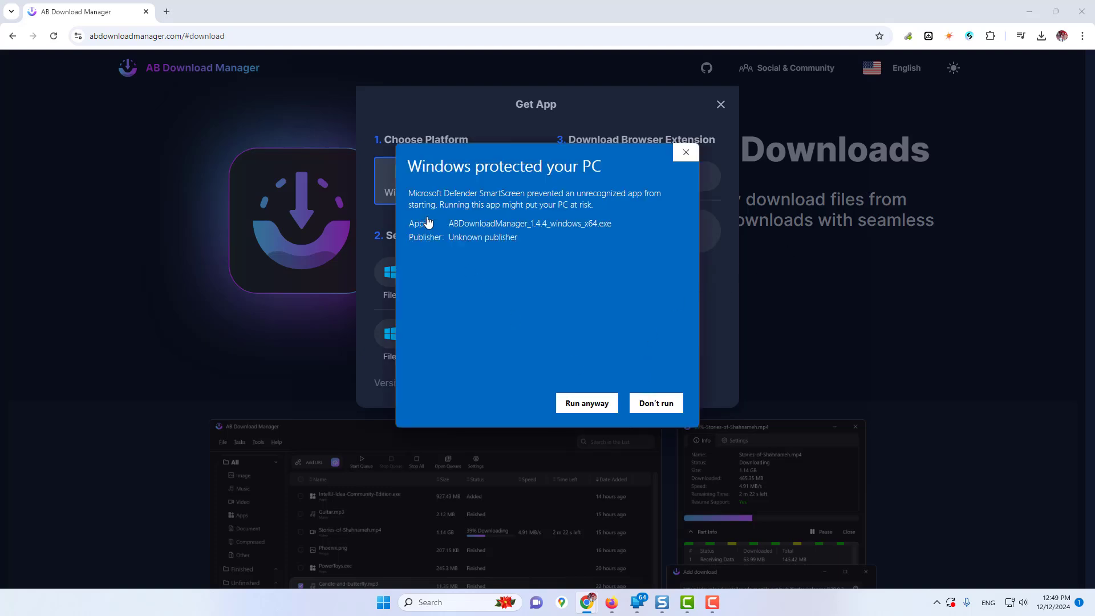
{"action": "left_click", "coordinate": [592, 404]}
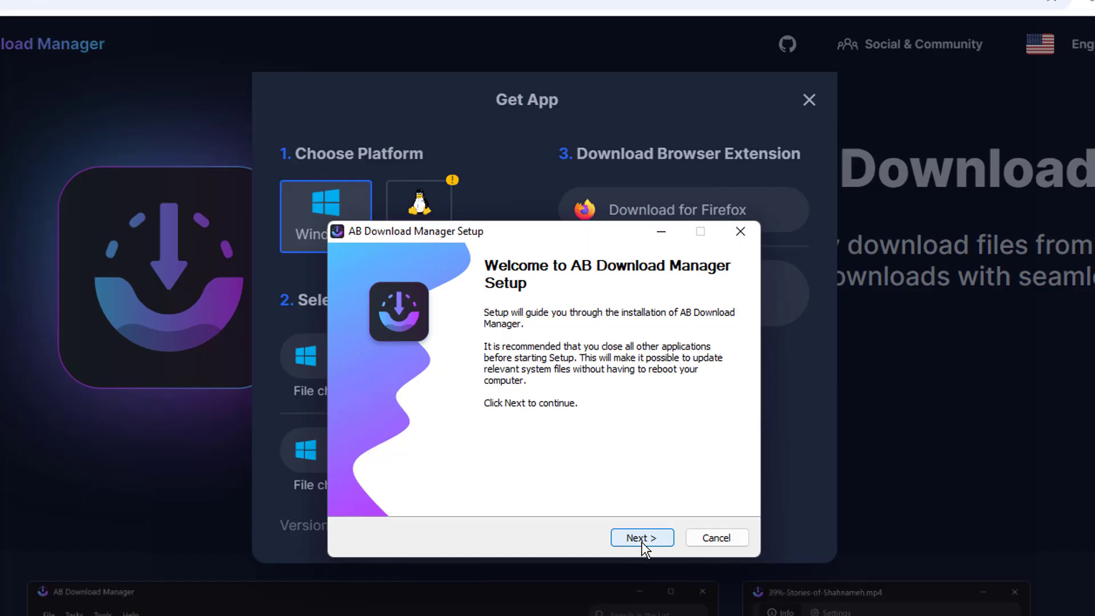
- Accept the license, install the Start Menu and Desktop Shortcut components, and finish with Run AB Download Manager ticked
{"action": "left_click", "coordinate": [611, 392]}
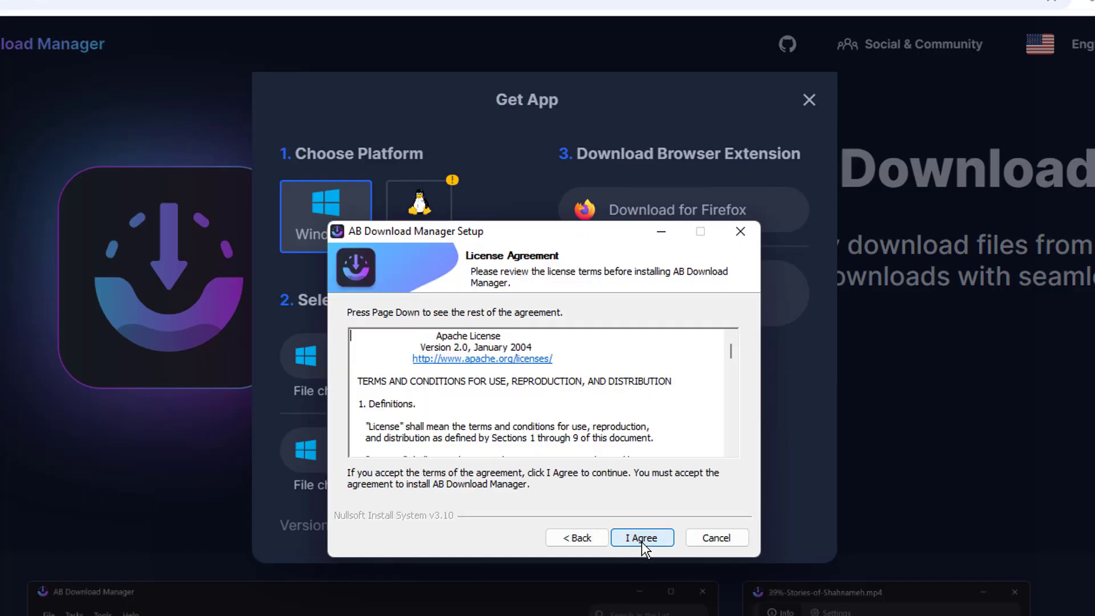
{"action": "left_click", "coordinate": [641, 537]}
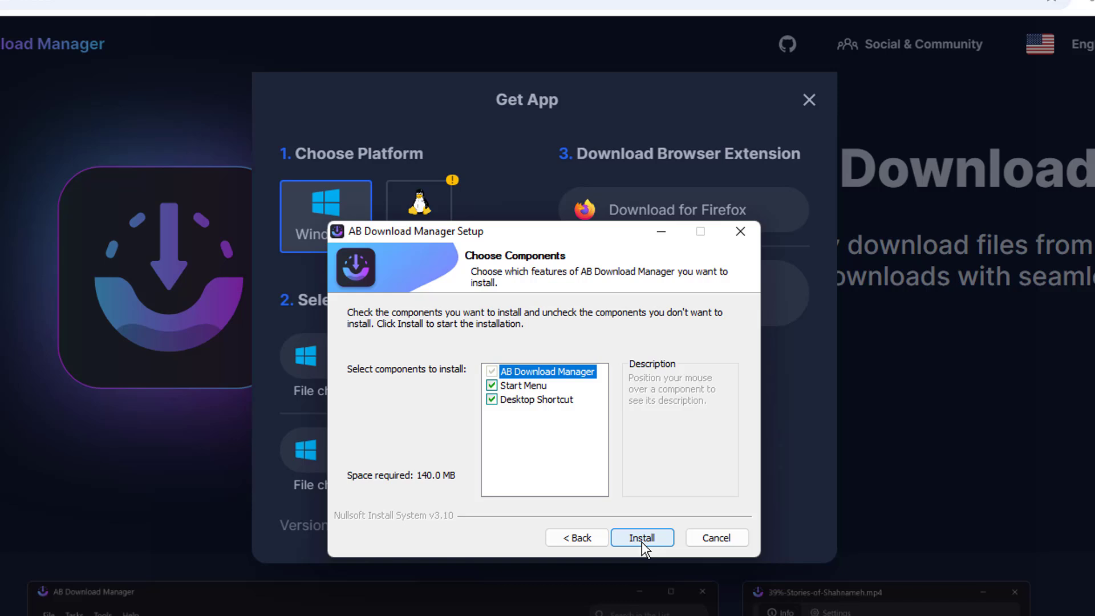
{"action": "left_click", "coordinate": [642, 539]}
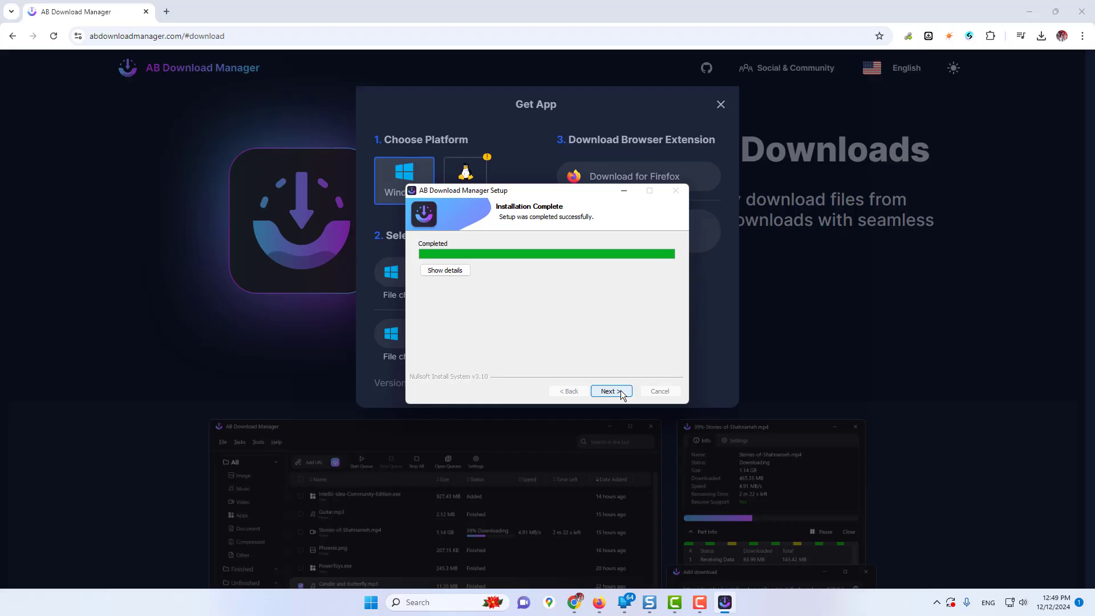
{"action": "left_click", "coordinate": [648, 538]}
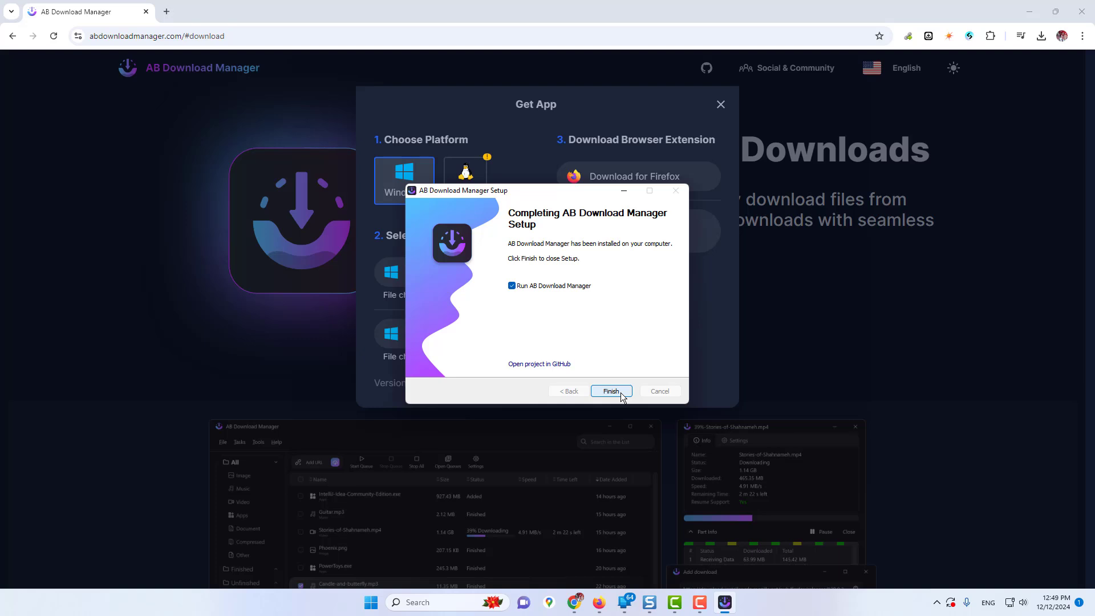
{"action": "left_click", "coordinate": [612, 391]}
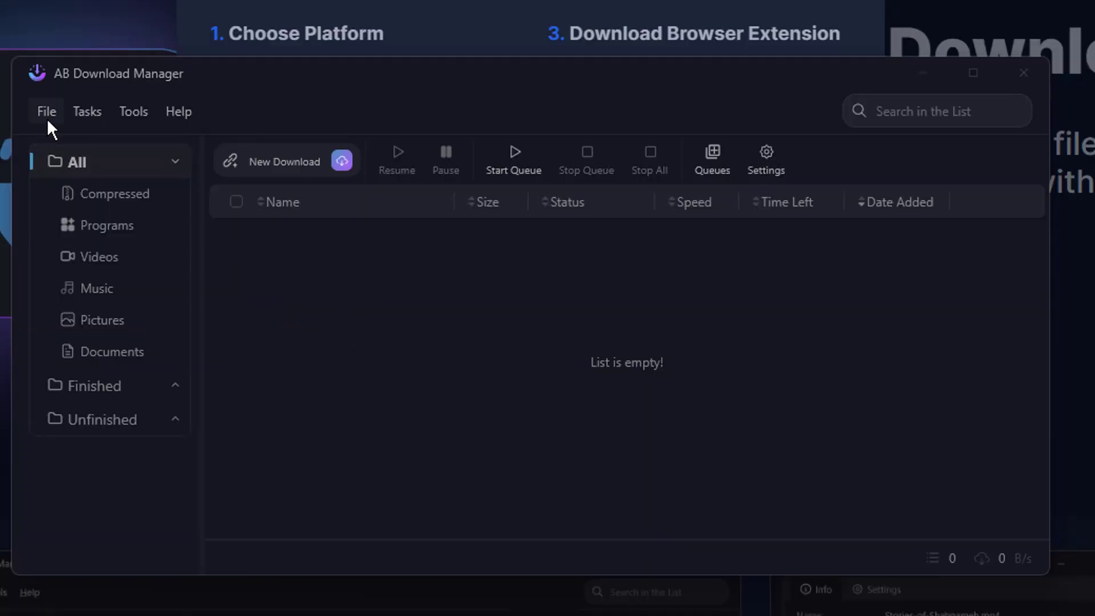
- Start a New Download from the File menu, cancel it, then show the File menu again
{"action": "left_click", "coordinate": [48, 121]}
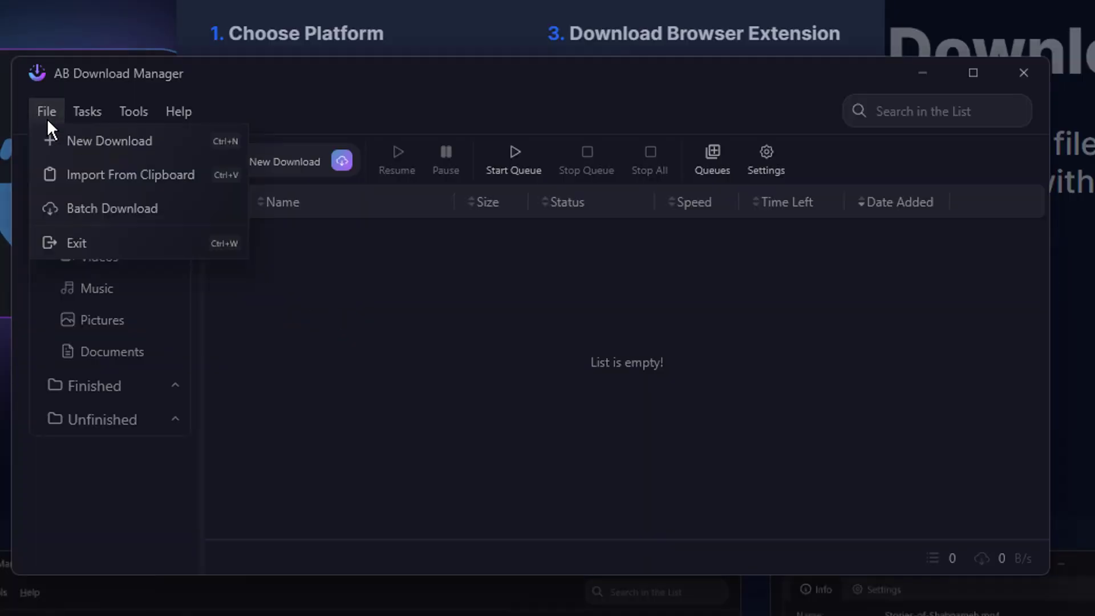
{"action": "left_click", "coordinate": [167, 142]}
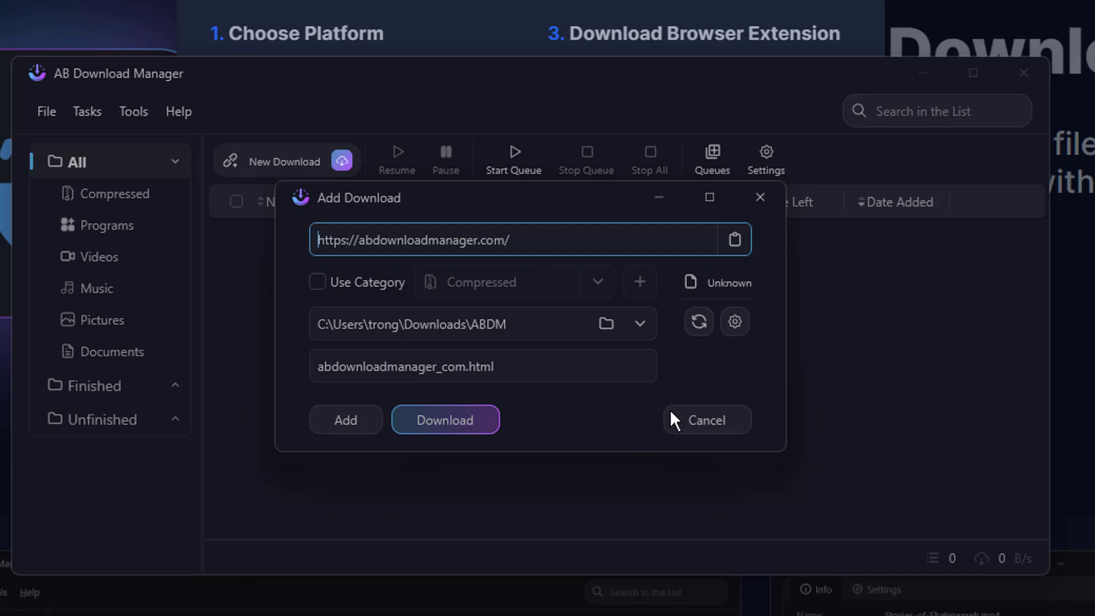
{"action": "left_click", "coordinate": [685, 416]}
{"action": "left_click", "coordinate": [61, 116]}
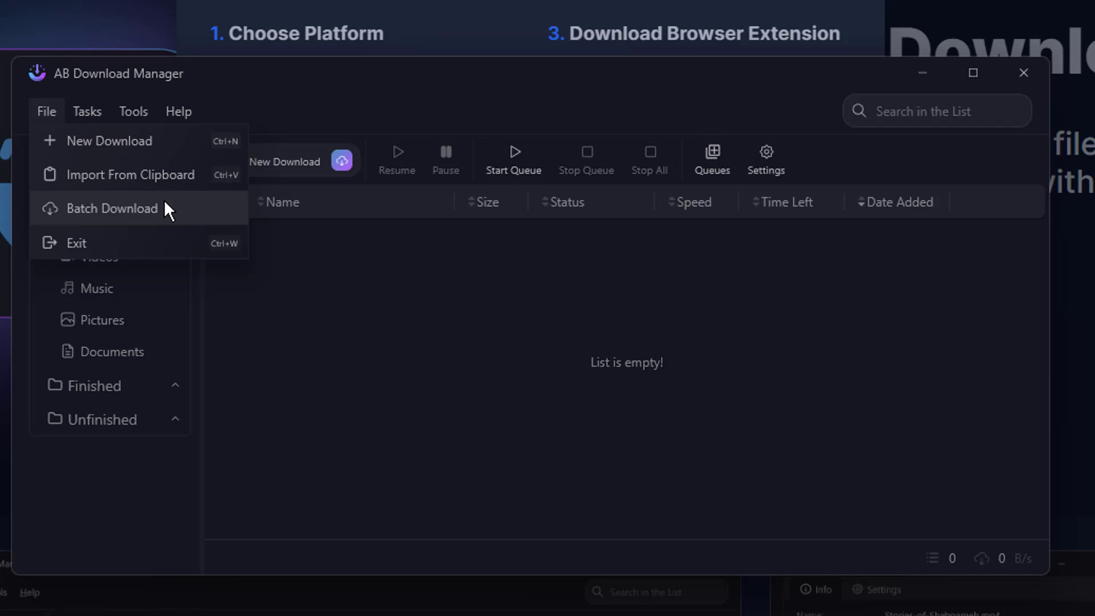
- Browse the Tasks submenus, then reveal Tools > Download Browser Integration's Google Chrome and Mozilla Firefox options
{"action": "left_click", "coordinate": [95, 110]}
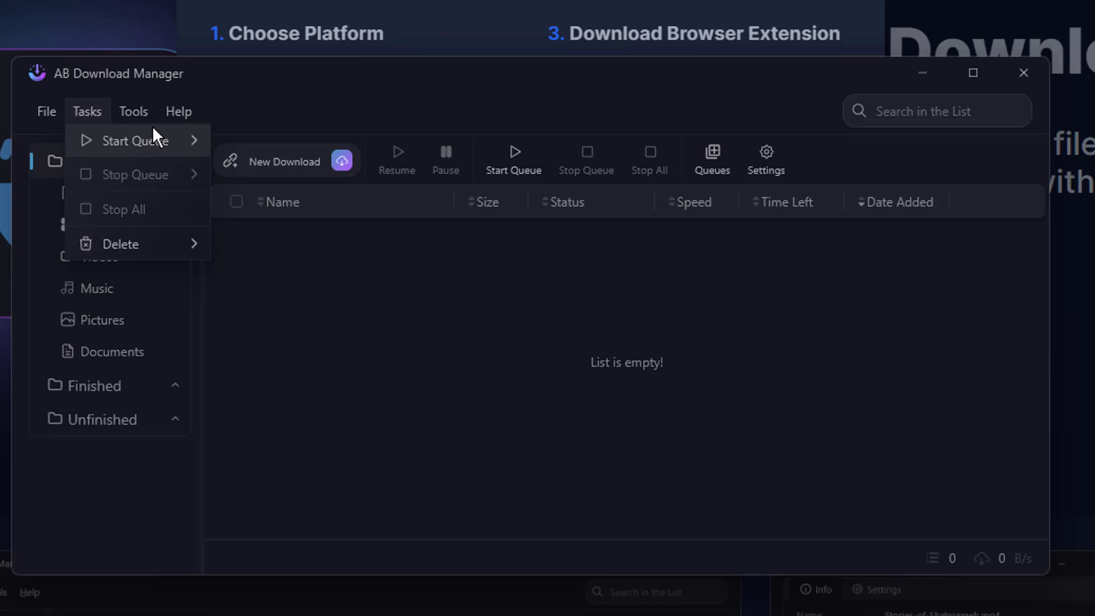
{"action": "mouse_move", "coordinate": [182, 132]}
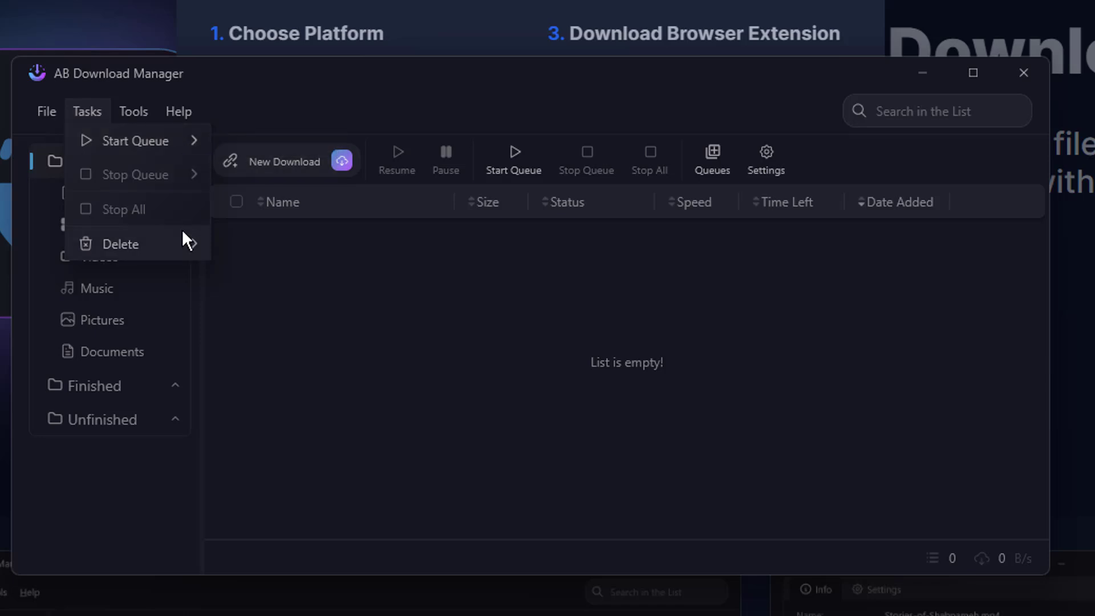
{"action": "mouse_move", "coordinate": [185, 240]}
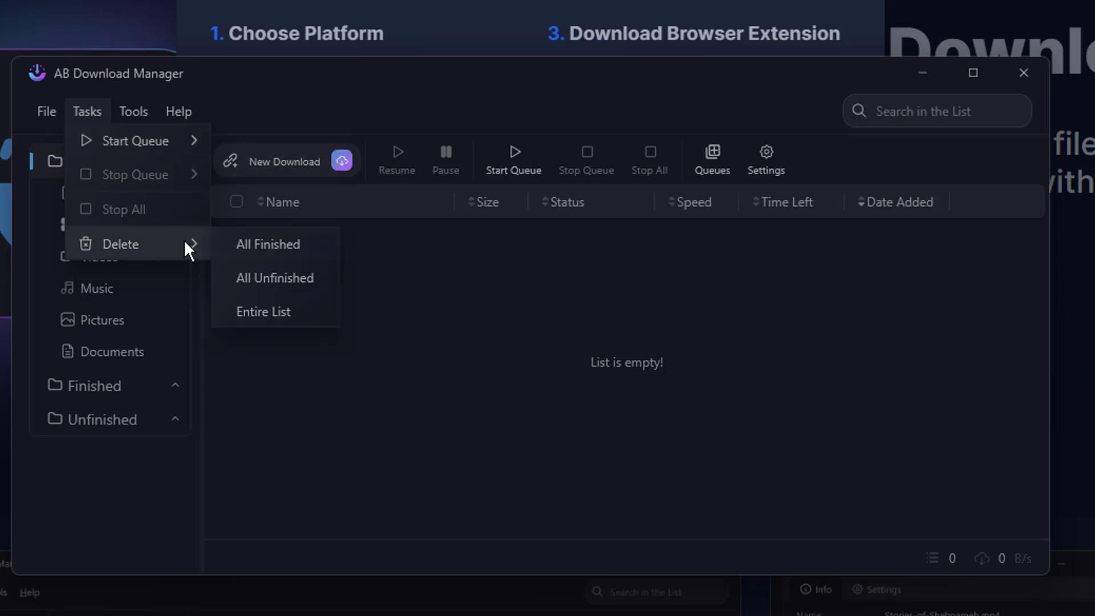
{"action": "left_click", "coordinate": [139, 114]}
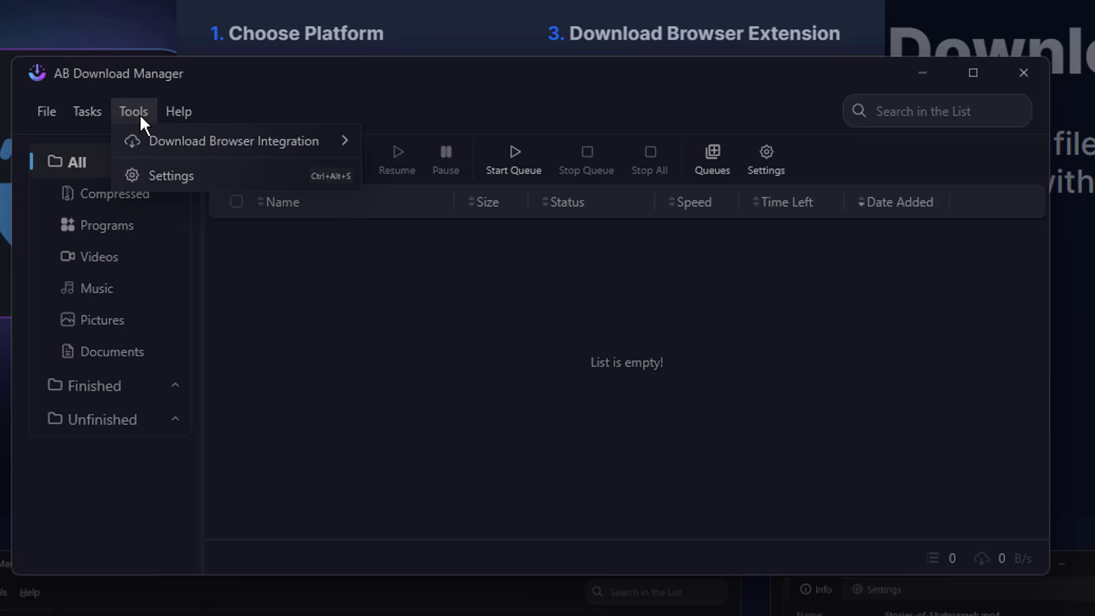
{"action": "mouse_move", "coordinate": [264, 139]}
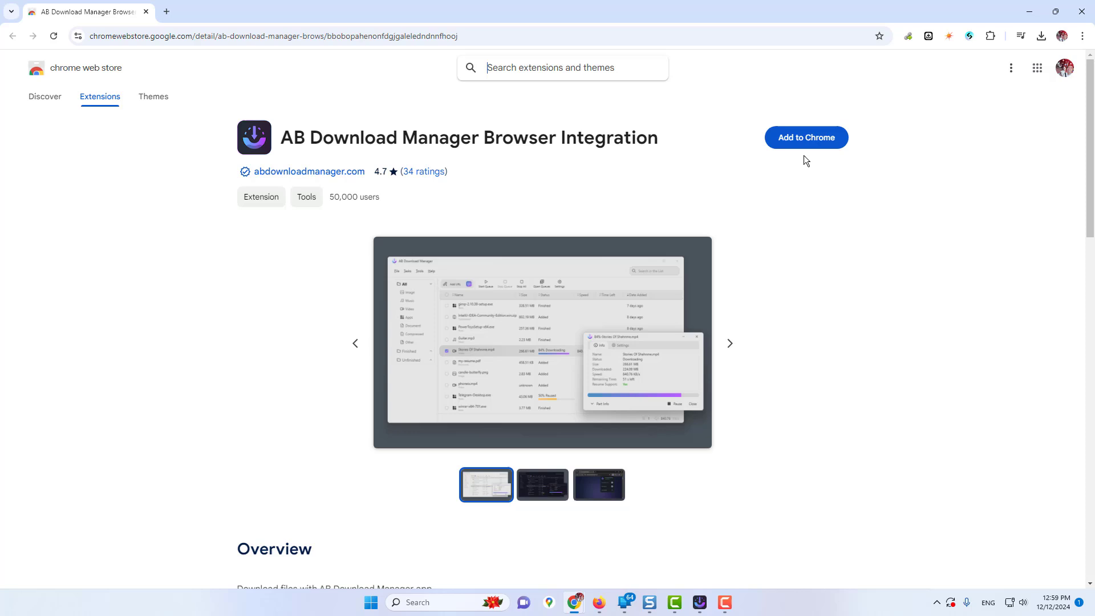
- Add the AB Download Manager Browser Integration extension to Chrome and confirm its permissions
{"action": "left_click", "coordinate": [807, 146]}
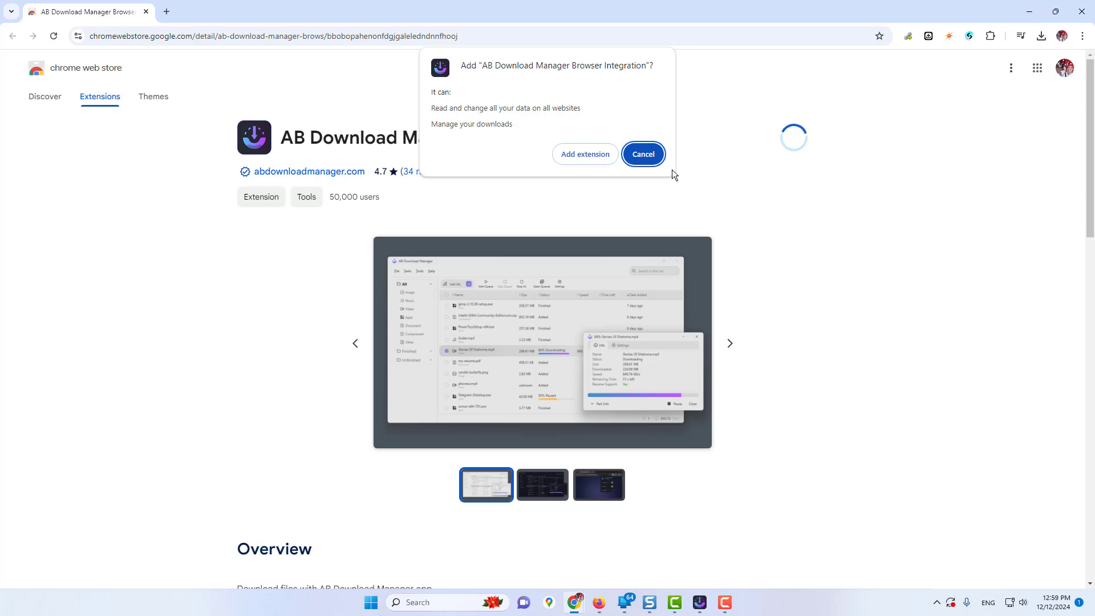
{"action": "left_click", "coordinate": [587, 157]}
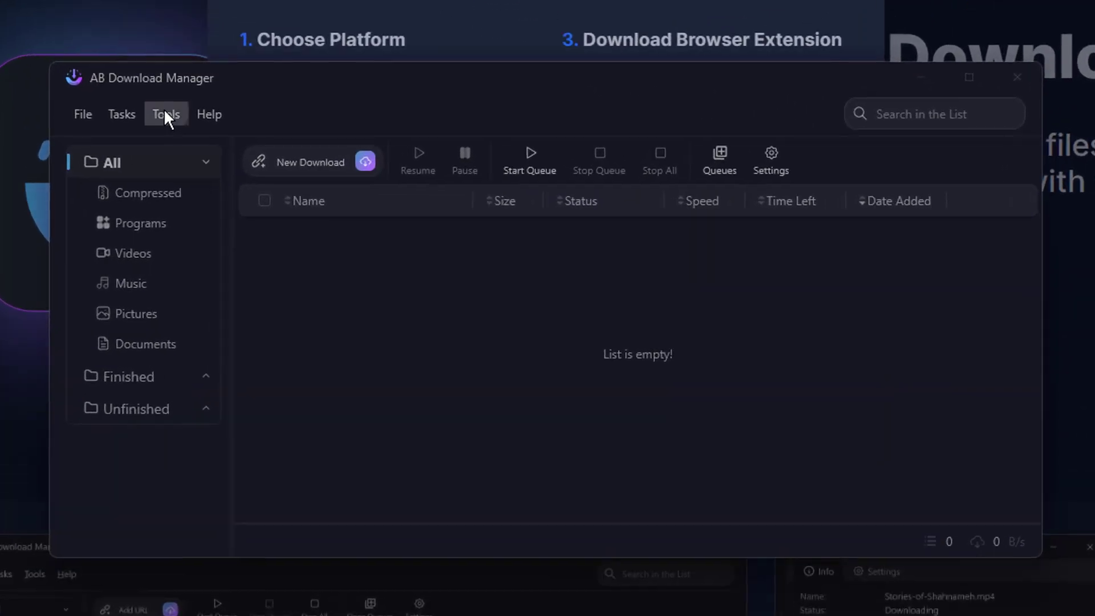
- Open Tools > Settings and switch the theme to Light, then back to Dark
{"action": "left_click", "coordinate": [165, 111]}
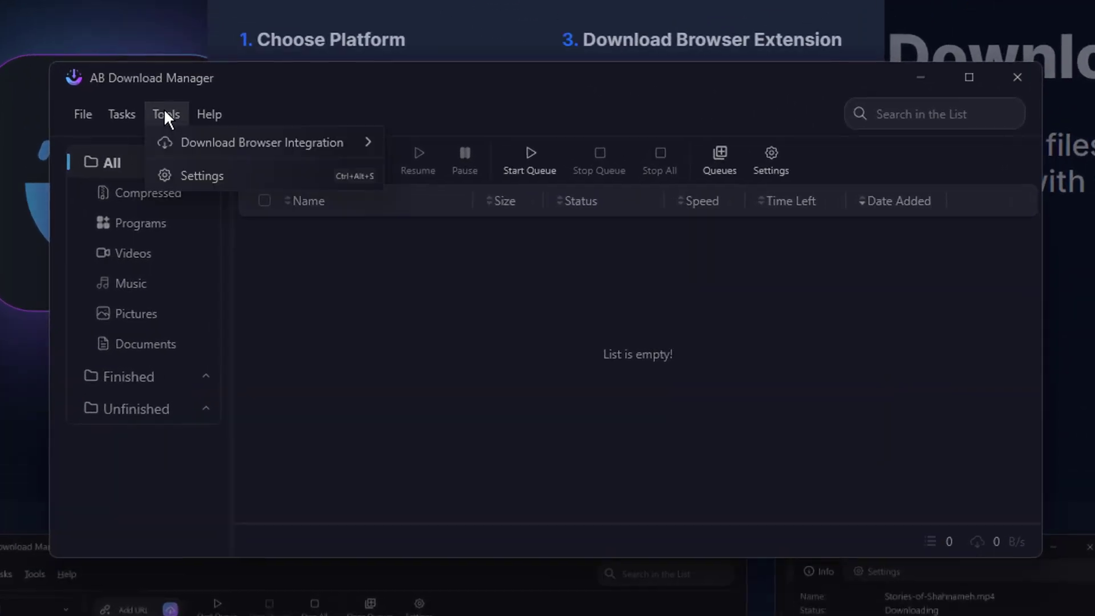
{"action": "left_click", "coordinate": [217, 175]}
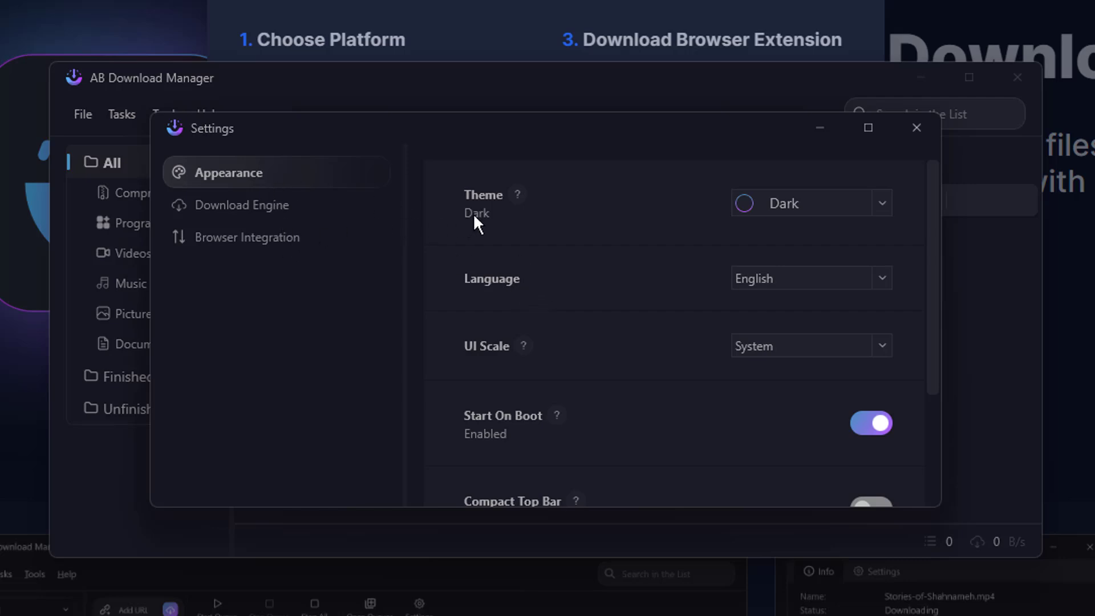
{"action": "left_click", "coordinate": [853, 200]}
{"action": "left_click", "coordinate": [790, 259]}
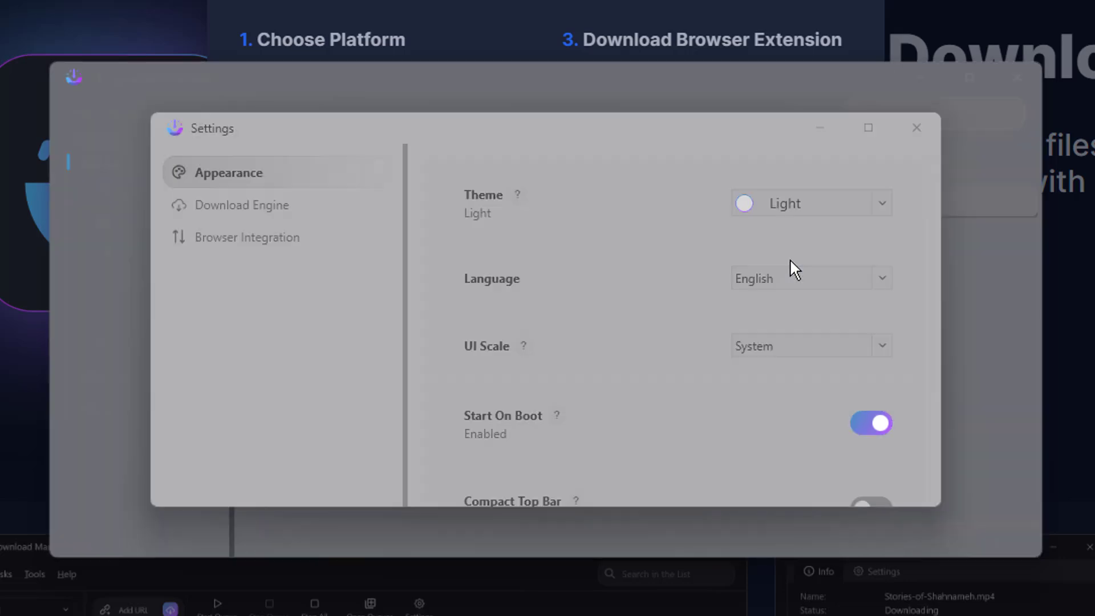
{"action": "left_click", "coordinate": [820, 216]}
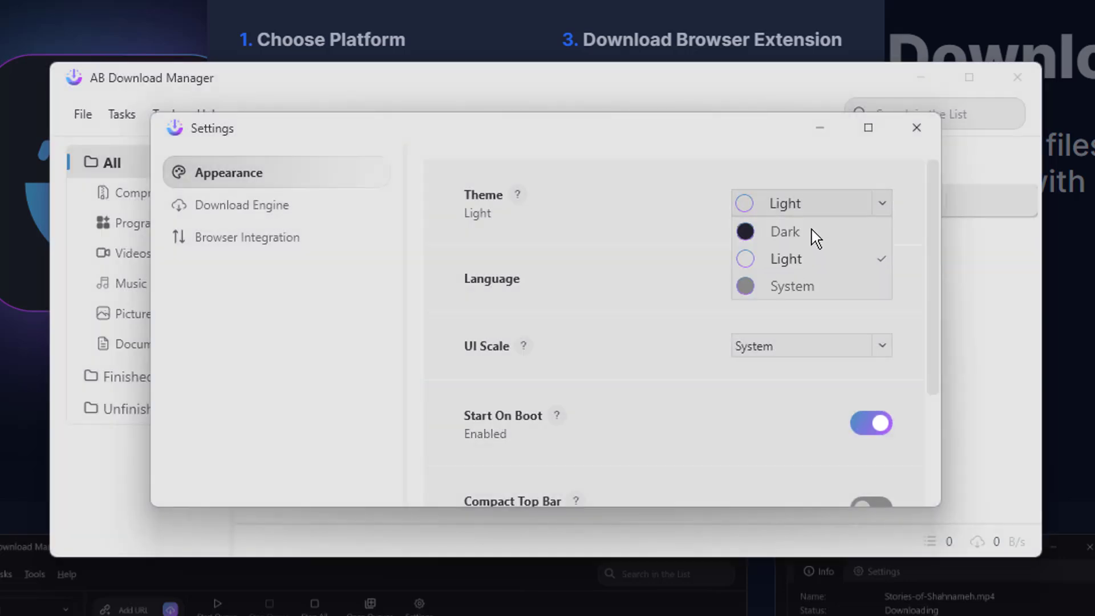
{"action": "left_click", "coordinate": [805, 233]}
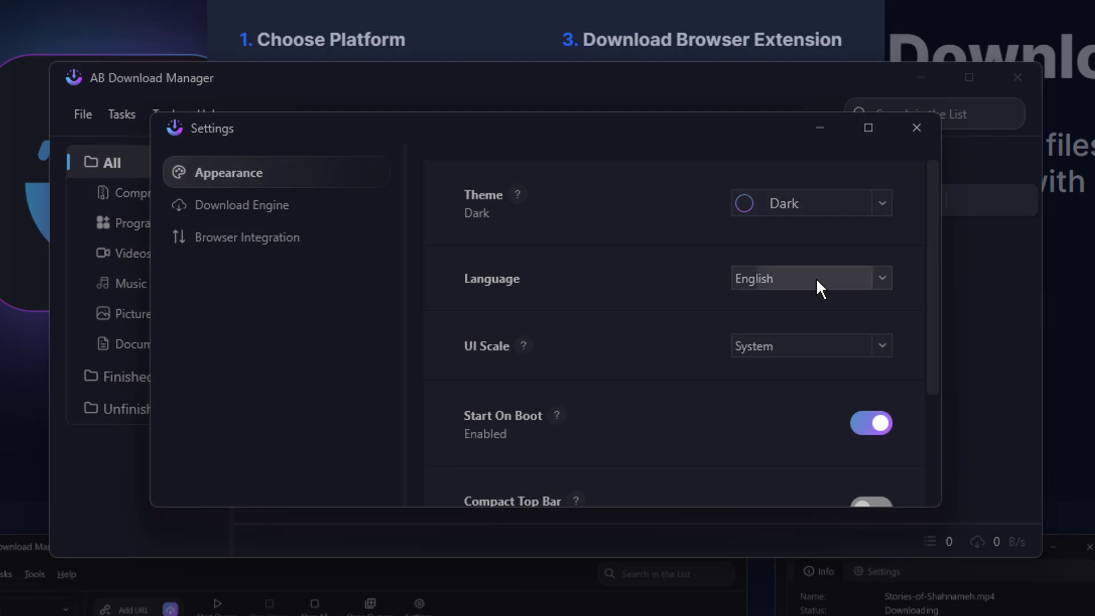
- Keep English language and System UI scale, and toggle Notification Sound off and back on
{"action": "left_click", "coordinate": [815, 277]}
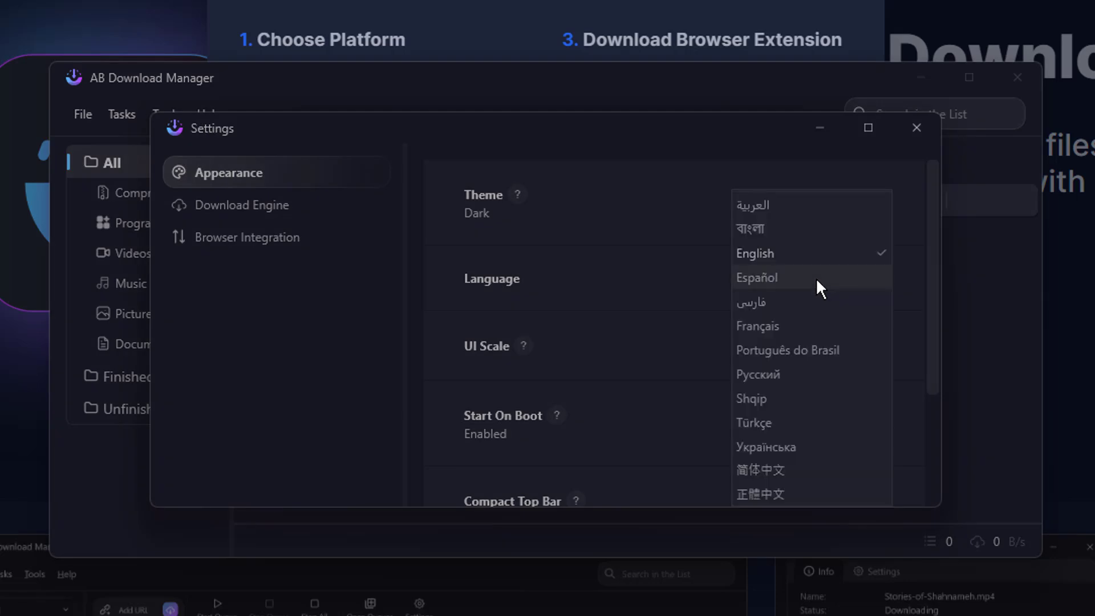
{"action": "left_click", "coordinate": [680, 267]}
{"action": "left_click", "coordinate": [834, 340]}
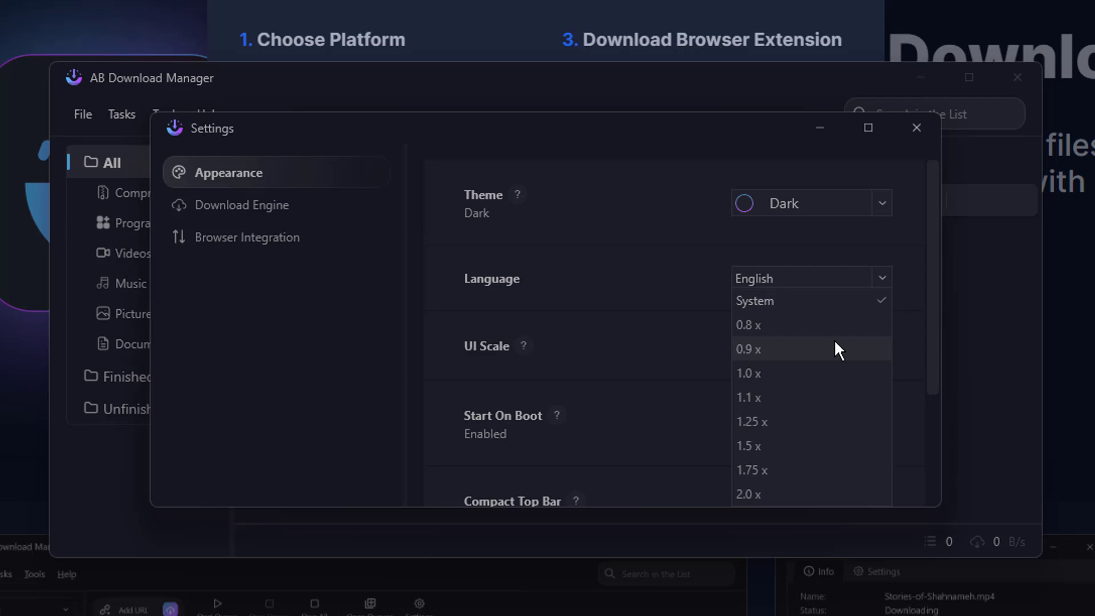
{"action": "left_click", "coordinate": [660, 331]}
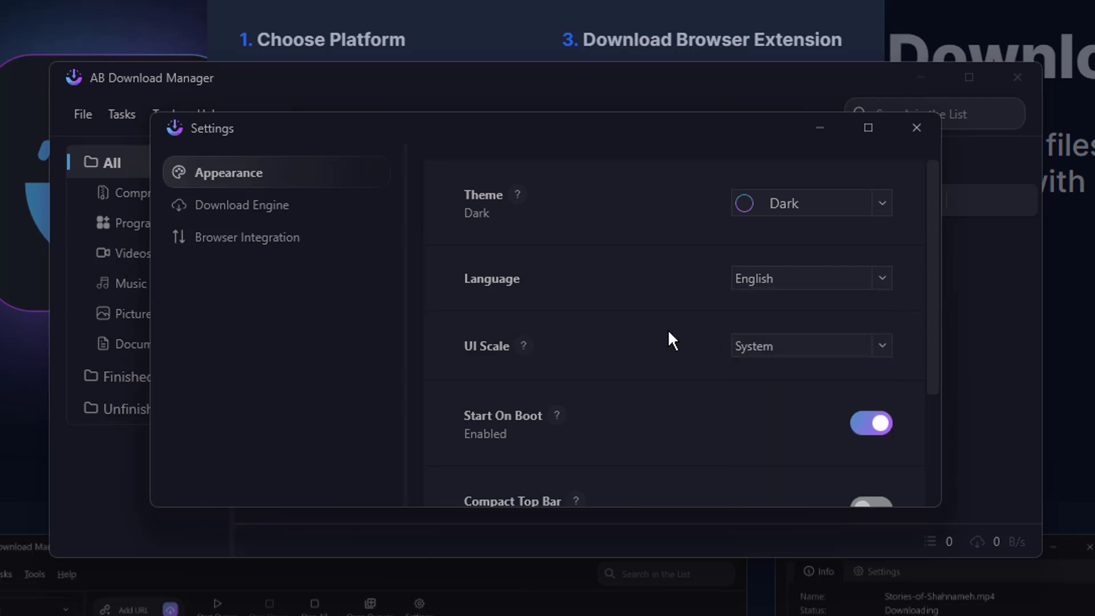
{"action": "scroll", "coordinate": [698, 347], "scroll_direction": "down", "scroll_amount": 2}
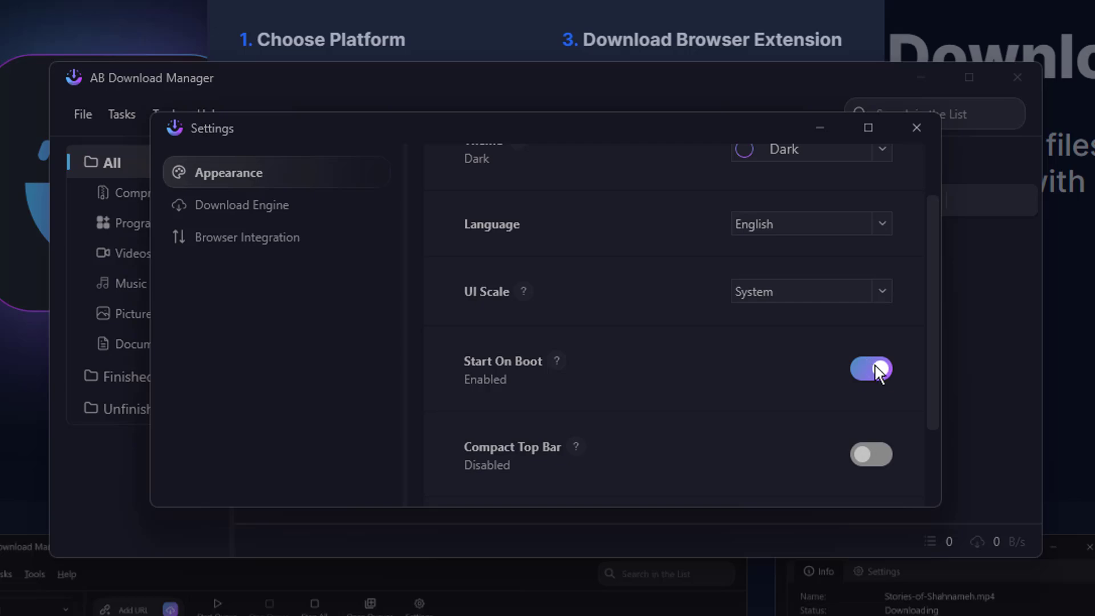
{"action": "scroll", "coordinate": [882, 423], "scroll_direction": "down", "scroll_amount": 3}
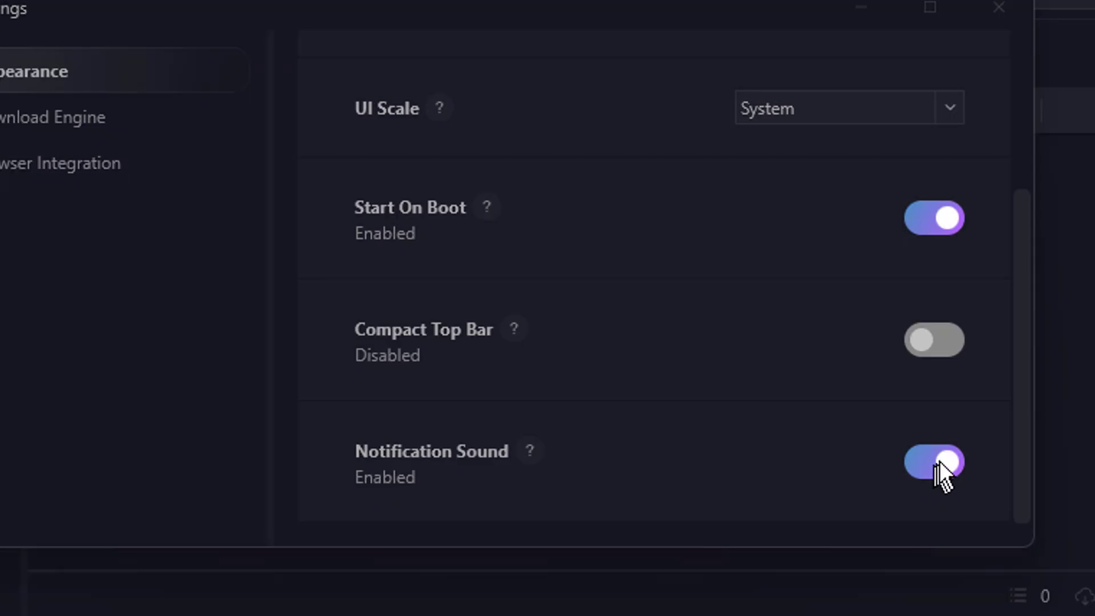
{"action": "left_click", "coordinate": [941, 464]}
{"action": "left_click", "coordinate": [941, 463]}
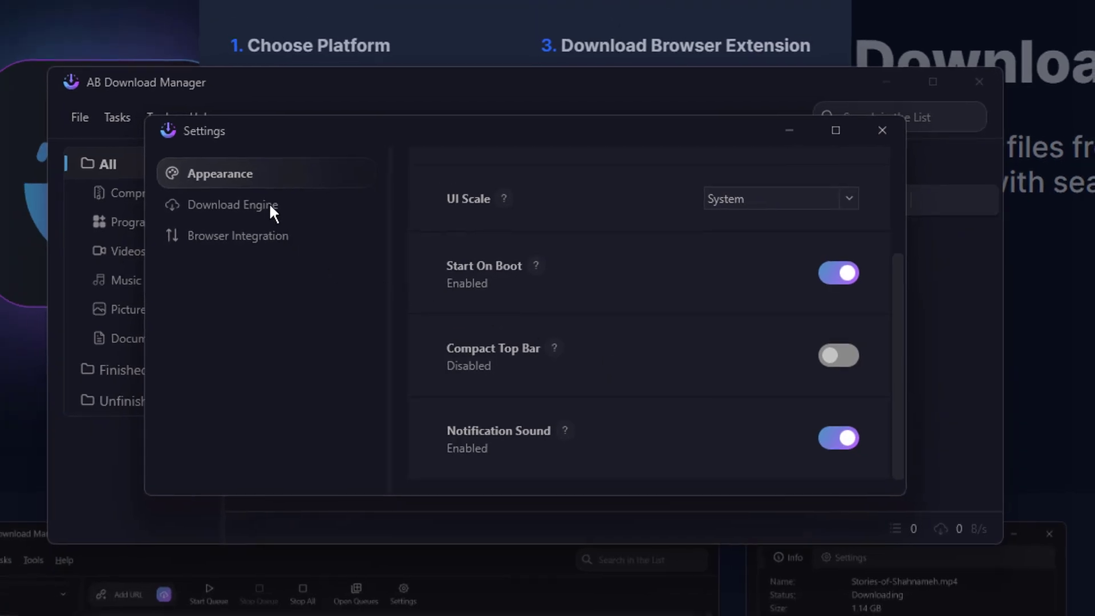
{"action": "left_click", "coordinate": [268, 204]}
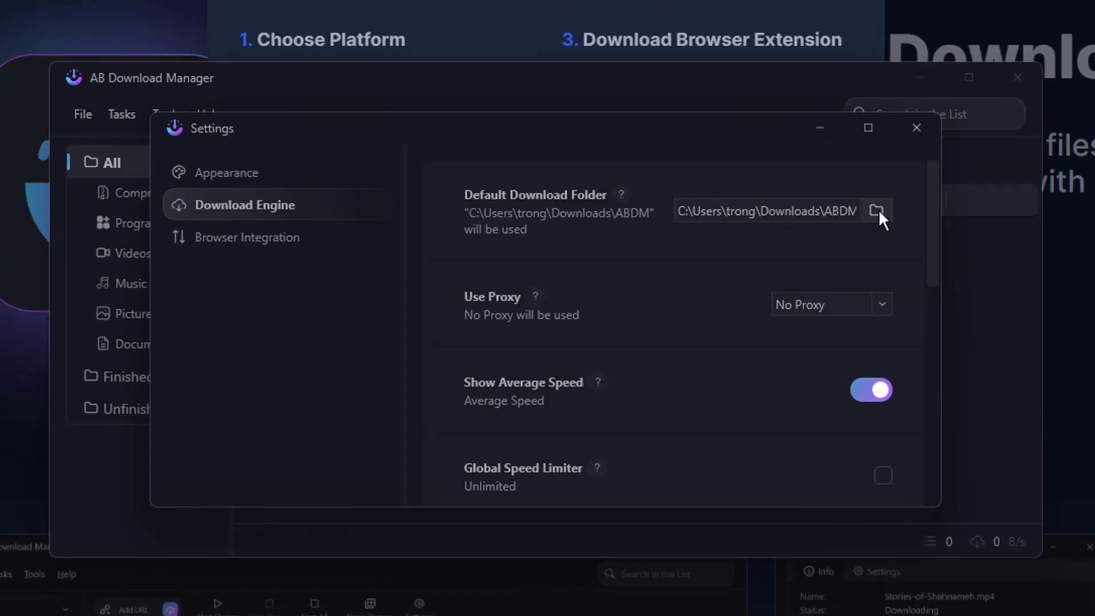
{"action": "left_click", "coordinate": [881, 306]}
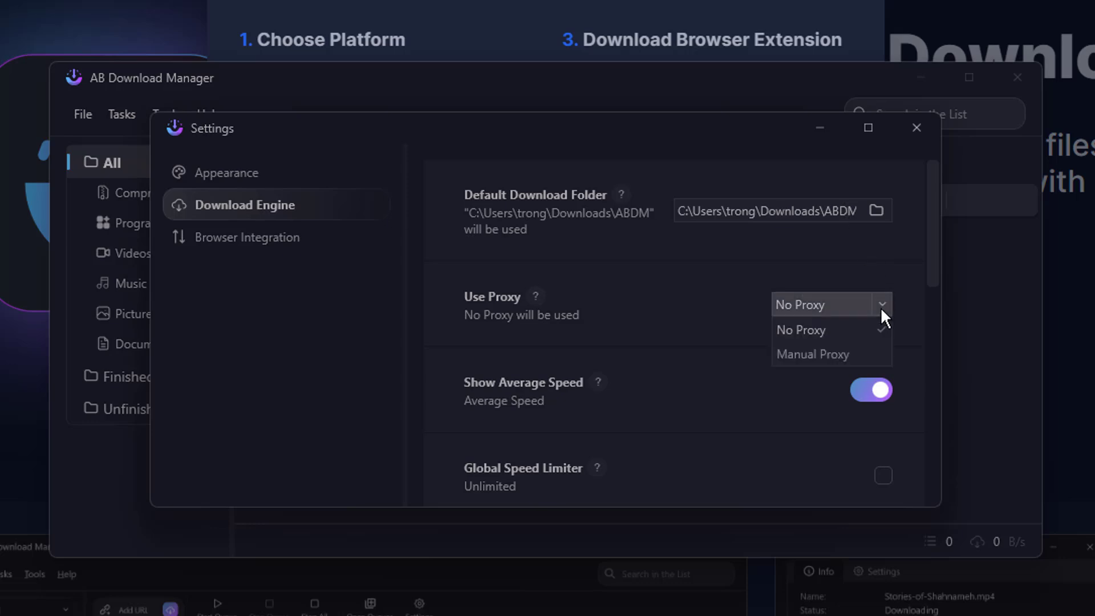
{"action": "left_click", "coordinate": [870, 359]}
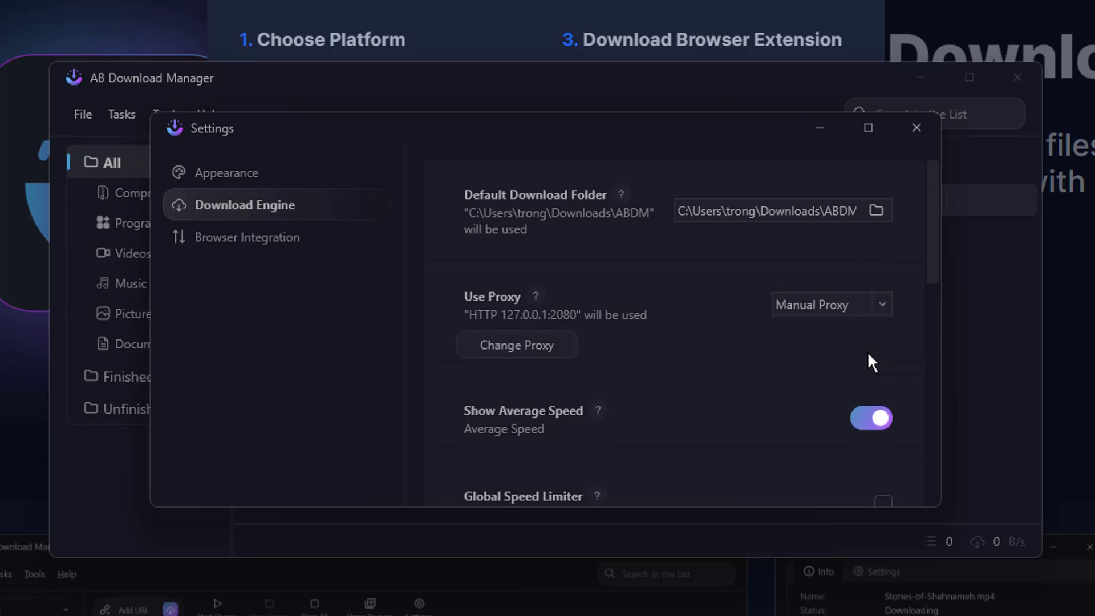
{"action": "left_click", "coordinate": [528, 345]}
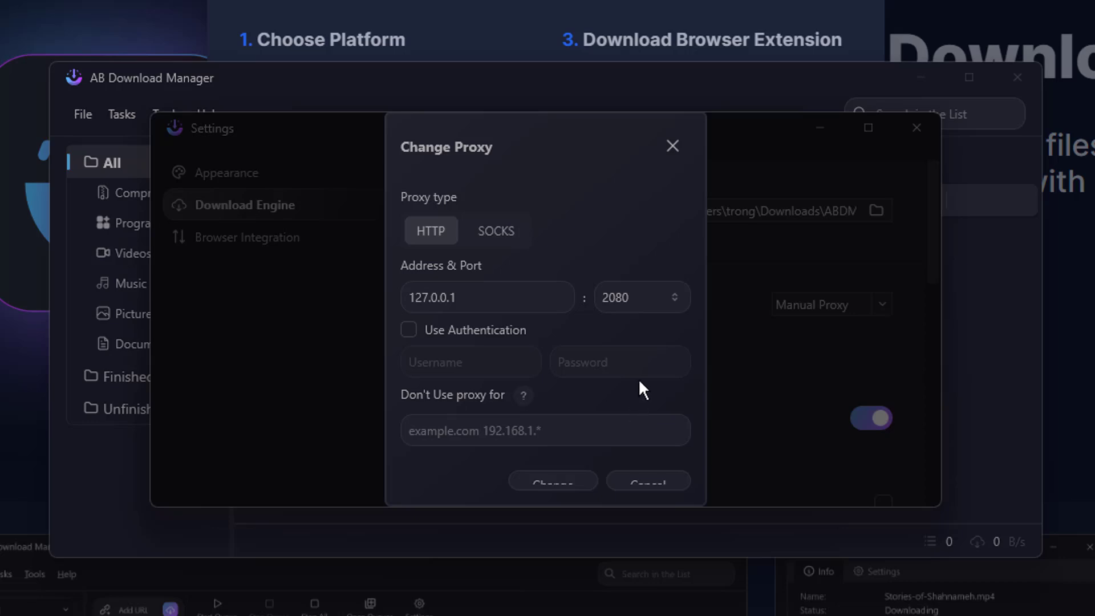
{"action": "left_click", "coordinate": [674, 147]}
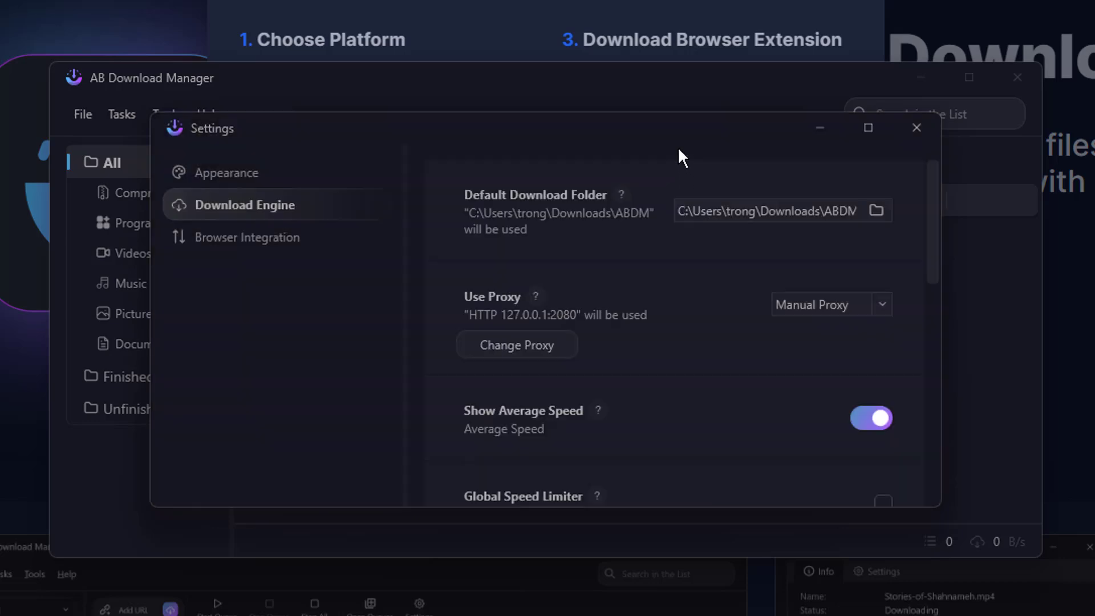
- Set proxy use to No Proxy and leave the global speed limit off
{"action": "left_click", "coordinate": [840, 306]}
{"action": "left_click", "coordinate": [837, 332]}
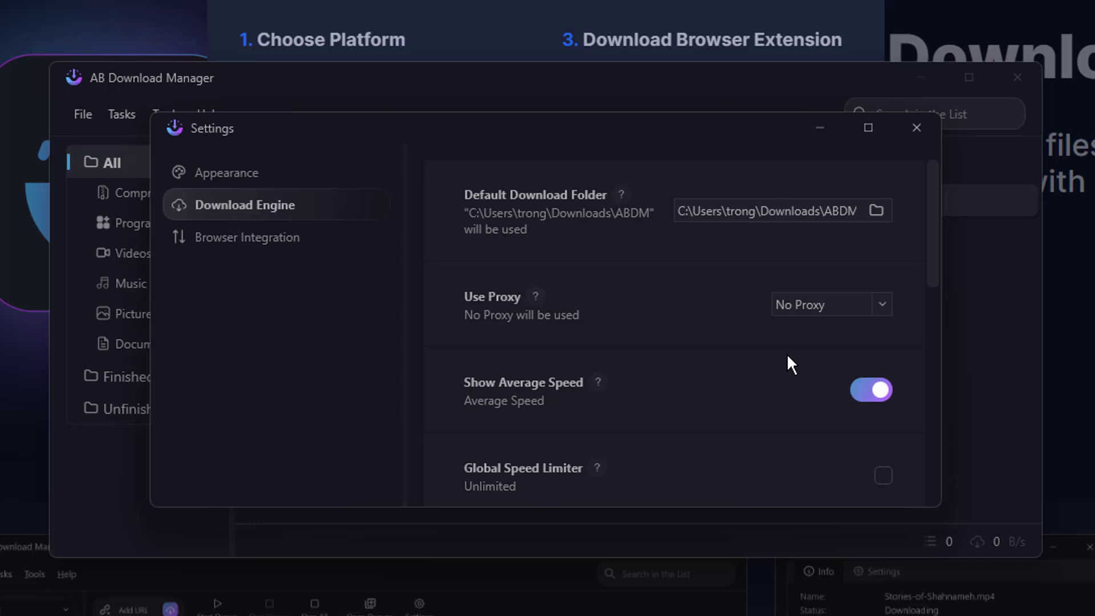
{"action": "scroll", "coordinate": [810, 408], "scroll_direction": "down", "scroll_amount": 2}
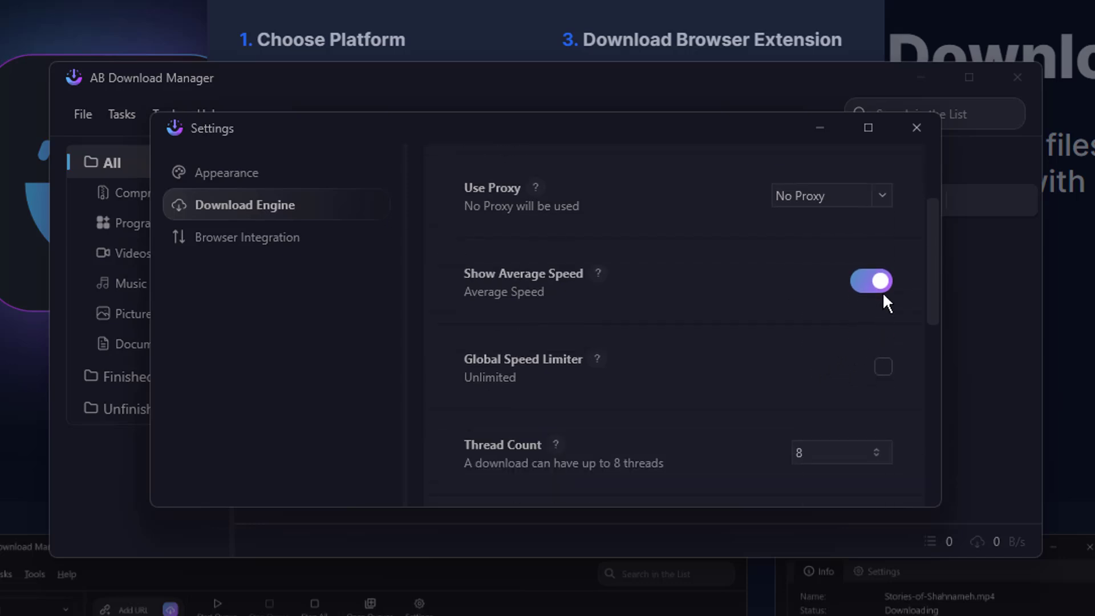
{"action": "left_click", "coordinate": [881, 284]}
{"action": "left_click", "coordinate": [882, 284]}
{"action": "left_click", "coordinate": [885, 368]}
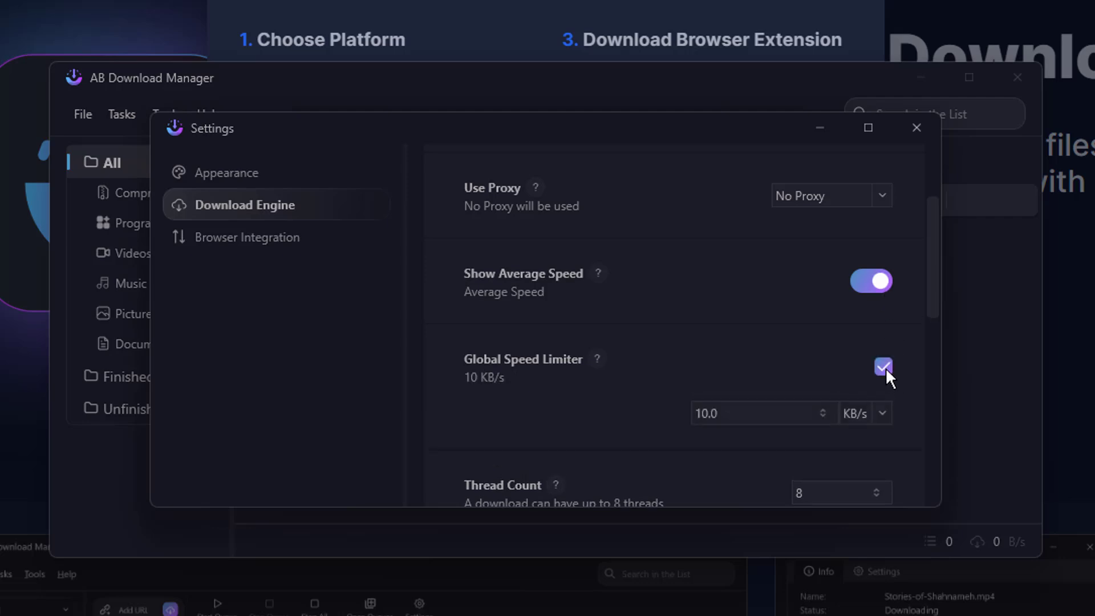
{"action": "scroll", "coordinate": [799, 364], "scroll_direction": "down", "scroll_amount": 2}
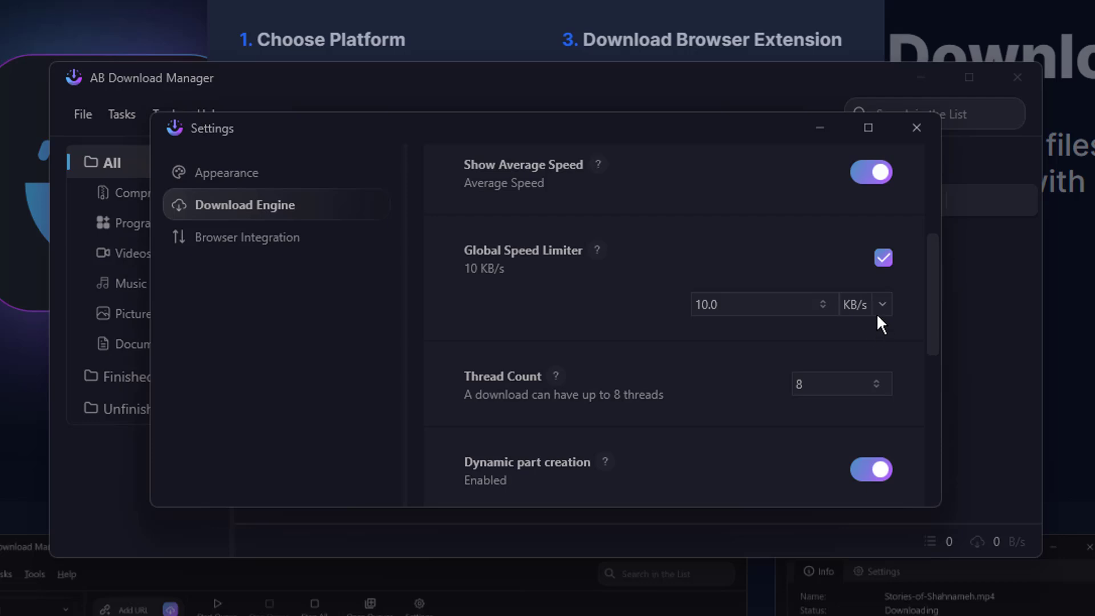
{"action": "left_click", "coordinate": [885, 258]}
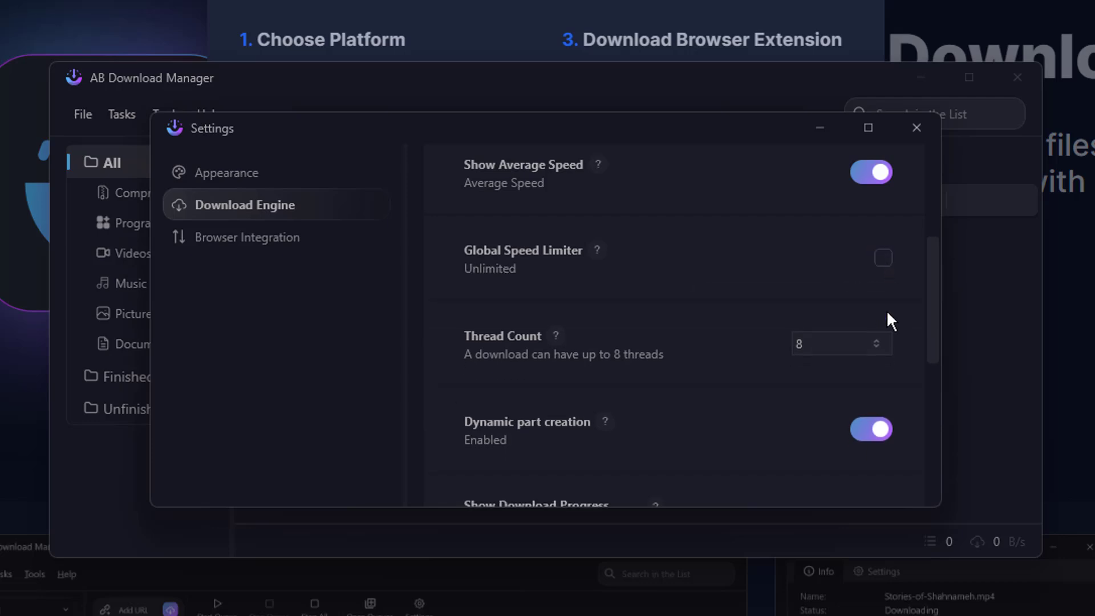
- Change the thread count from 8 to 10, keeping dynamic part creation on
{"action": "left_click", "coordinate": [879, 347]}
{"action": "key", "text": "Delete"}
{"action": "type", "text": "10"}
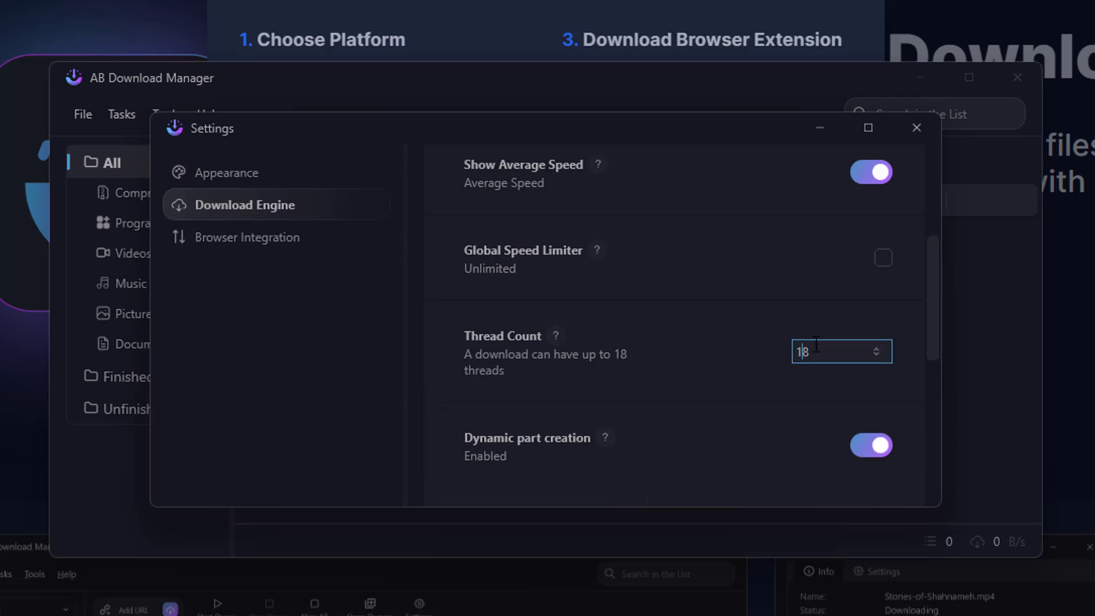
{"action": "key", "text": "BackSpace"}
{"action": "type", "text": "0"}
{"action": "scroll", "coordinate": [833, 376], "scroll_direction": "down", "scroll_amount": 4}
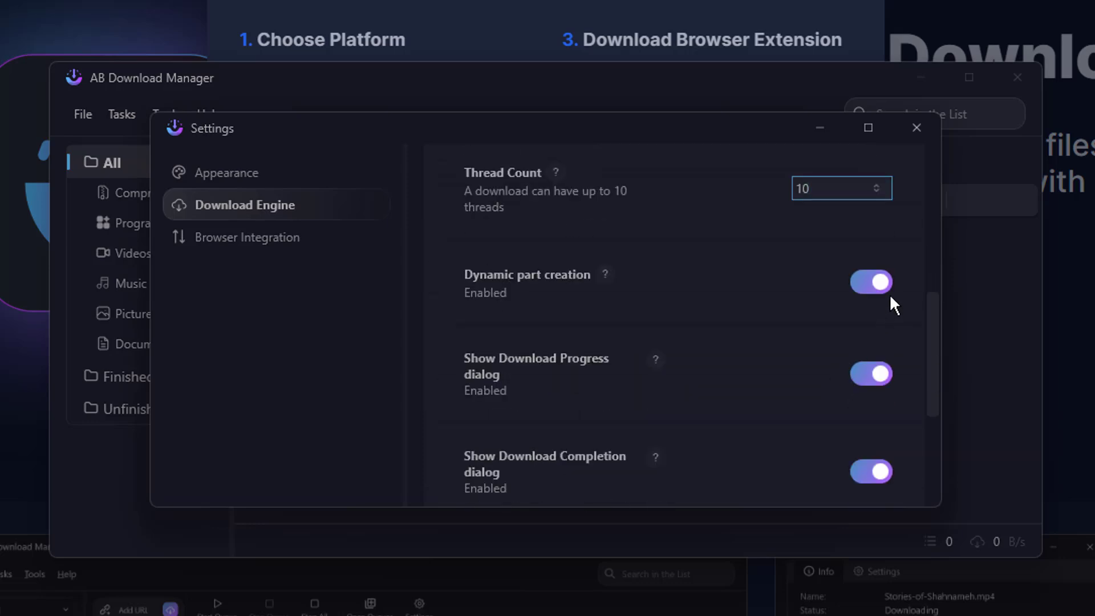
{"action": "left_click", "coordinate": [890, 282]}
{"action": "left_click", "coordinate": [890, 282]}
{"action": "scroll", "coordinate": [897, 467], "scroll_direction": "down", "scroll_amount": 4}
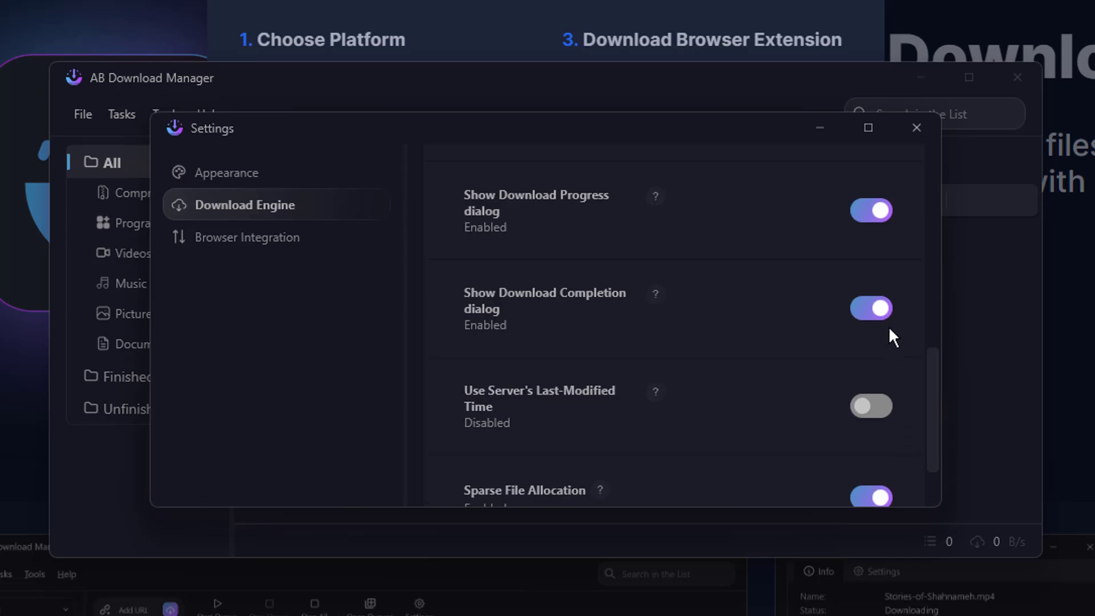
{"action": "scroll", "coordinate": [890, 337], "scroll_direction": "down", "scroll_amount": 1}
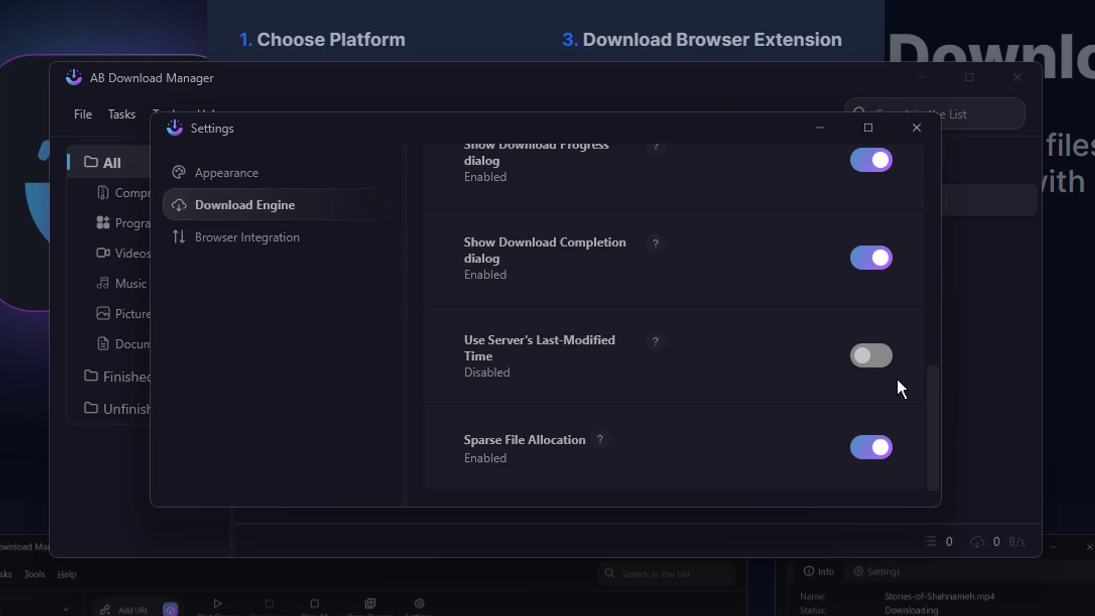
- Check browser integration on port 15151, close Settings, and dismiss the website's get-app dialog
{"action": "left_click", "coordinate": [261, 247]}
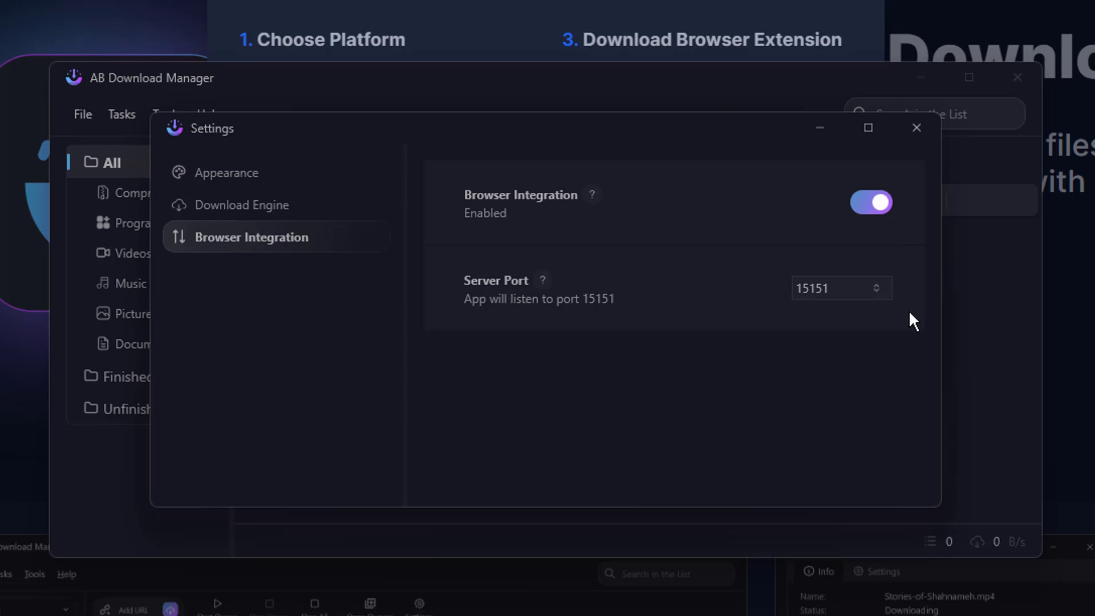
{"action": "left_click", "coordinate": [917, 136]}
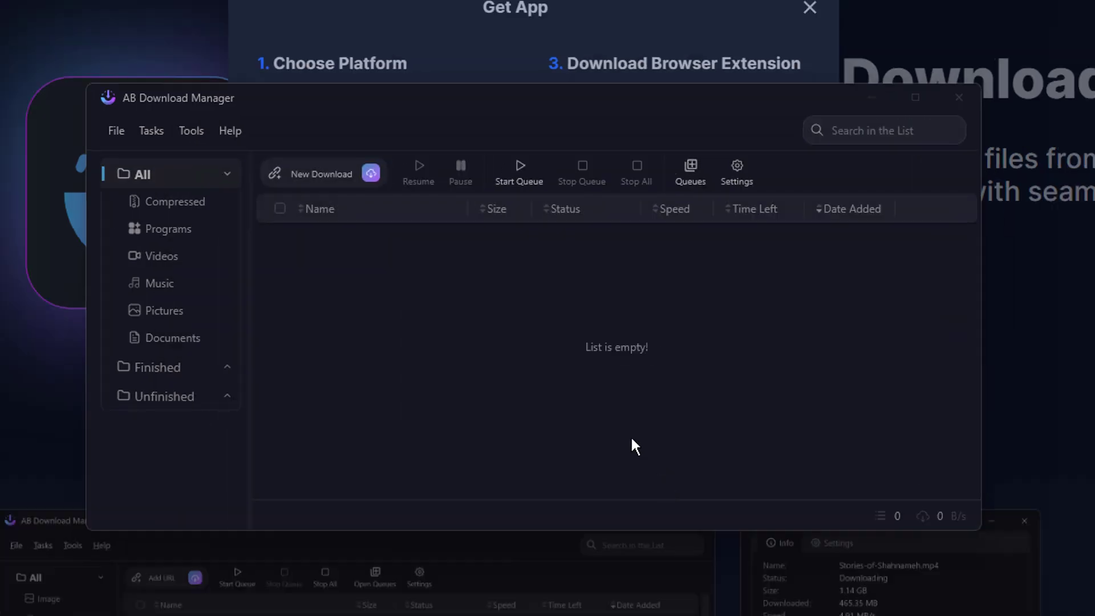
{"action": "left_click", "coordinate": [231, 129]}
{"action": "mouse_move", "coordinate": [308, 151]}
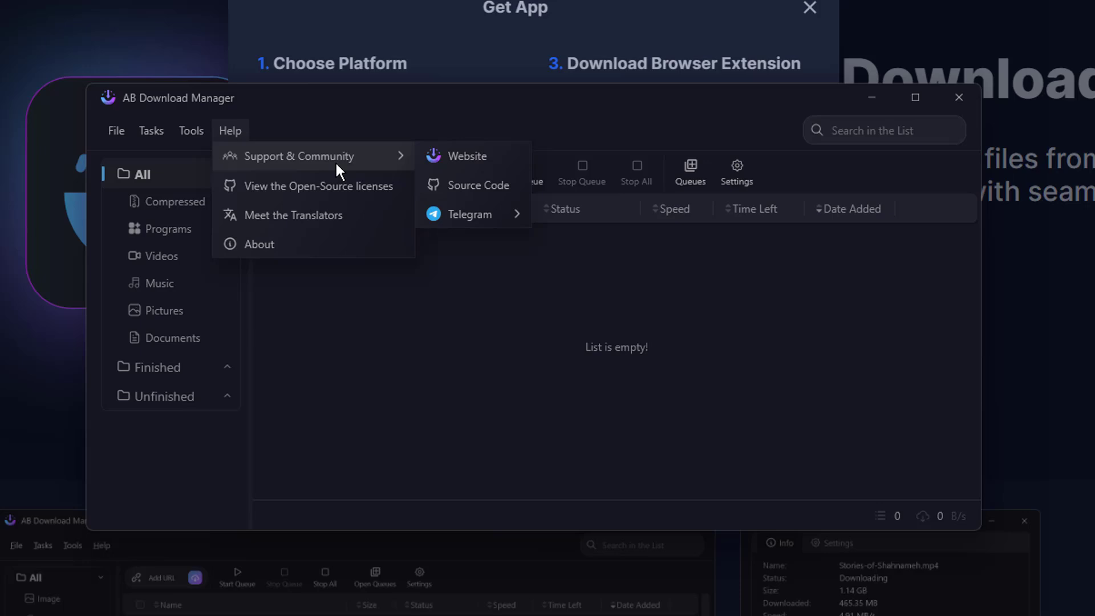
{"action": "left_click", "coordinate": [577, 407]}
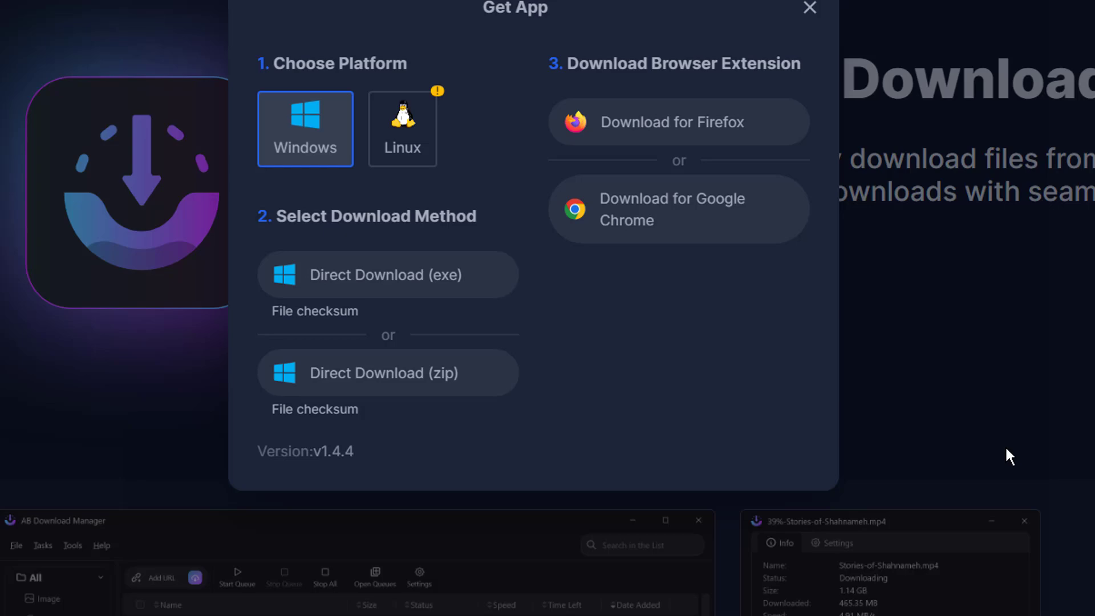
{"action": "left_click", "coordinate": [1004, 446]}
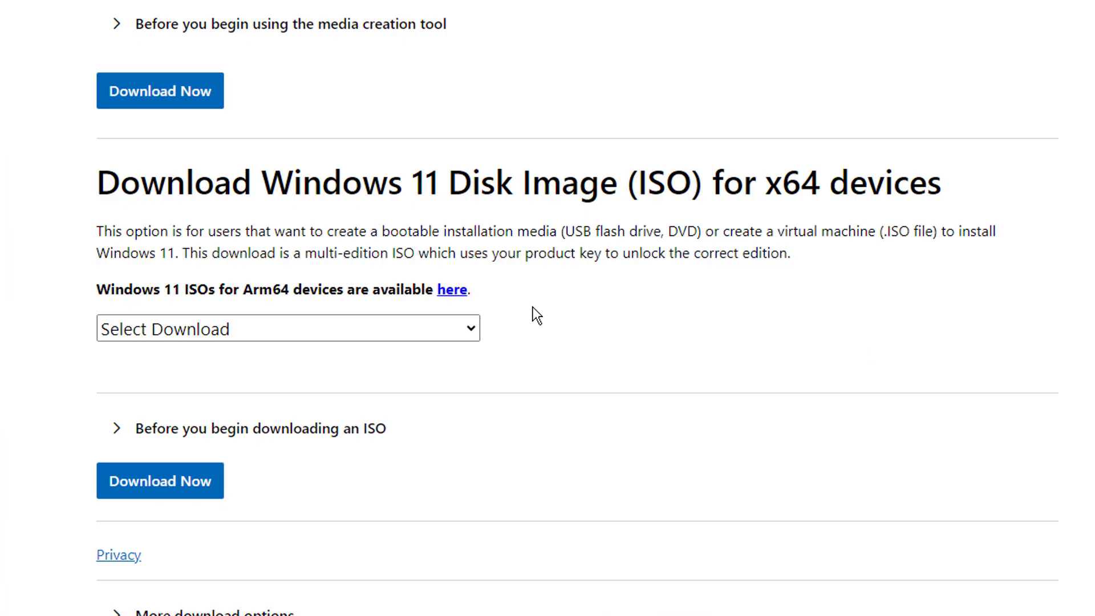
- Request the Windows 11 multi-edition x64 ISO with English (United States) as the language
{"action": "scroll", "coordinate": [533, 307], "scroll_direction": "down", "scroll_amount": 3}
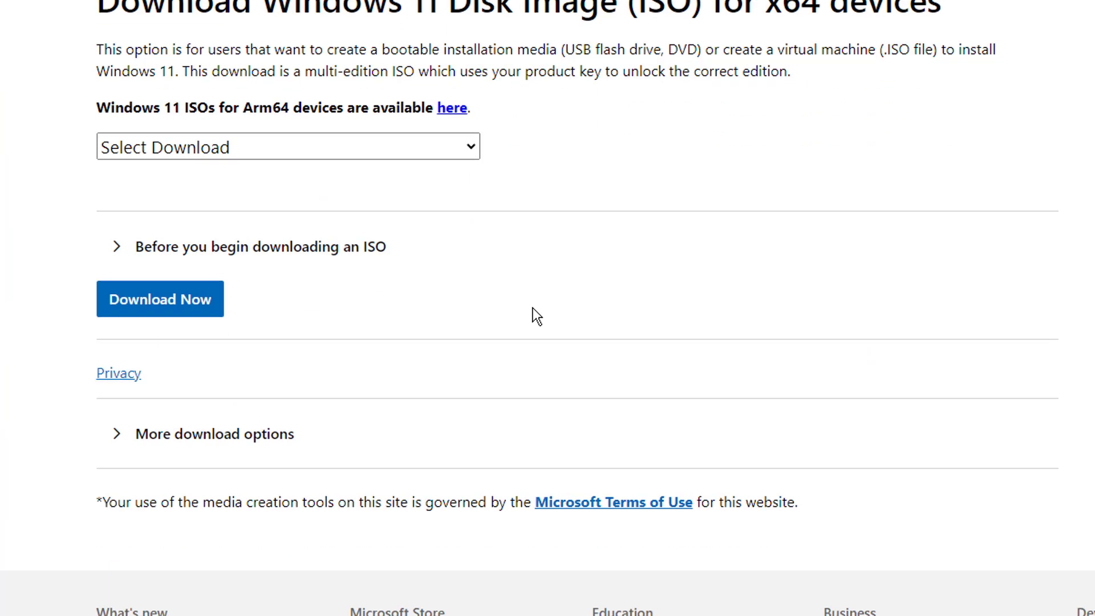
{"action": "left_click", "coordinate": [250, 152]}
{"action": "left_click", "coordinate": [252, 207]}
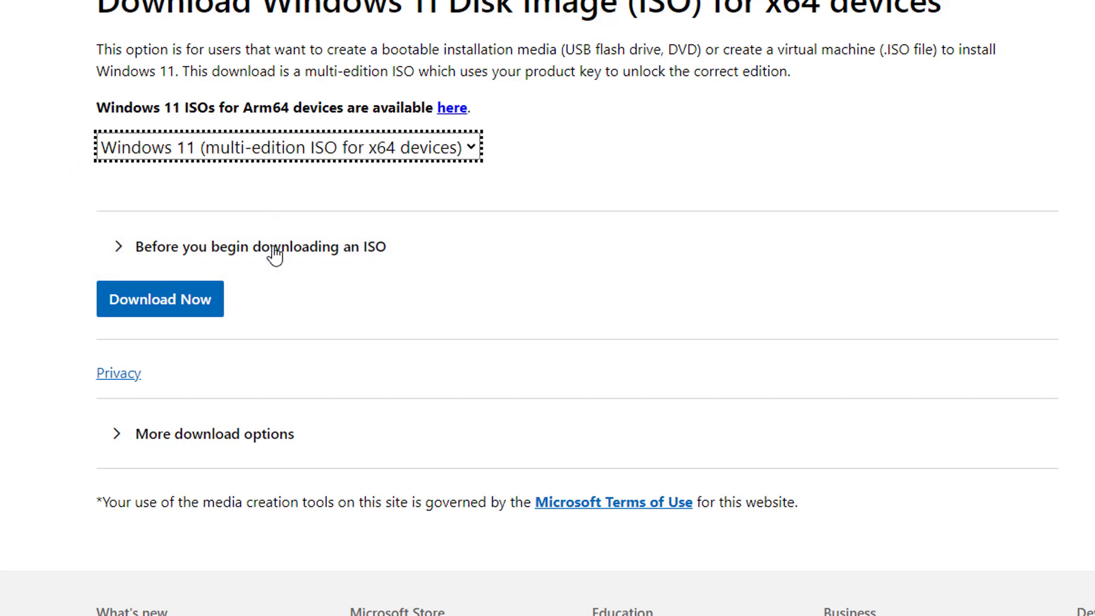
{"action": "left_click", "coordinate": [181, 311]}
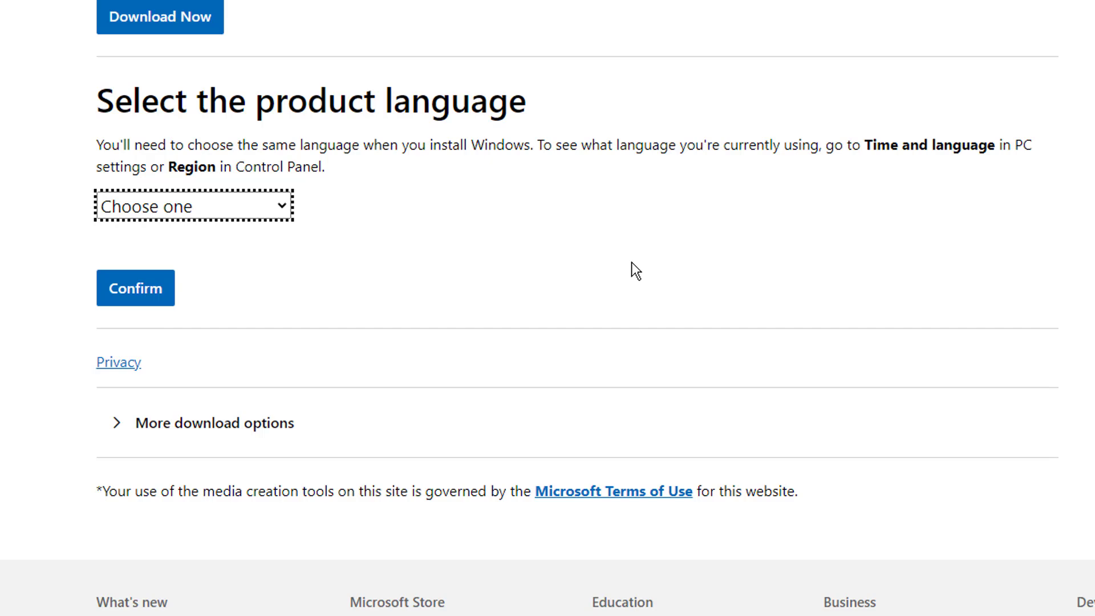
{"action": "left_click", "coordinate": [180, 218]}
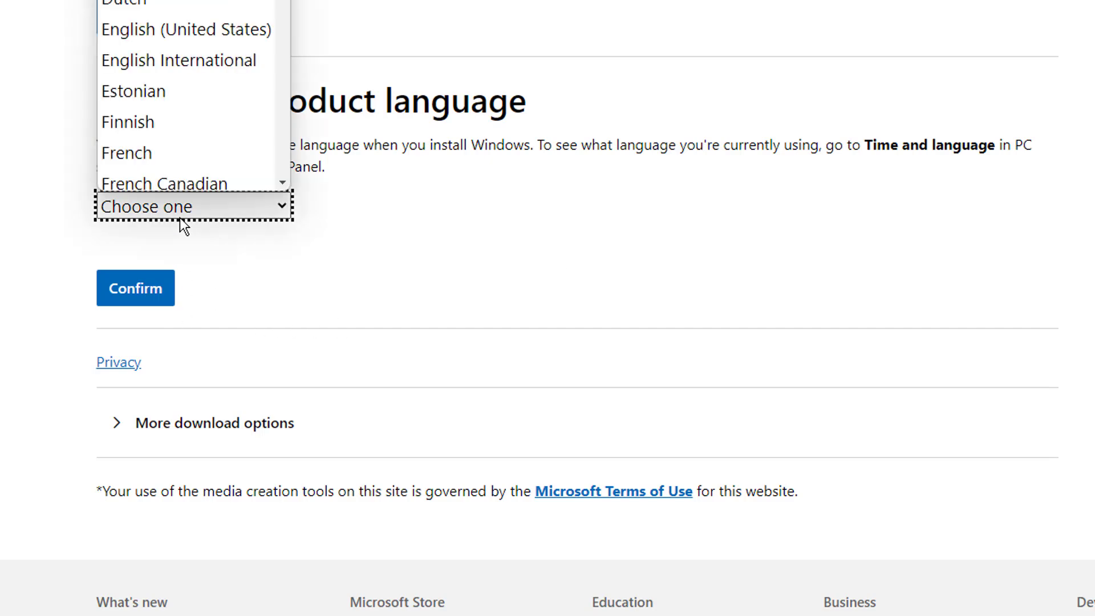
{"action": "left_click", "coordinate": [201, 23]}
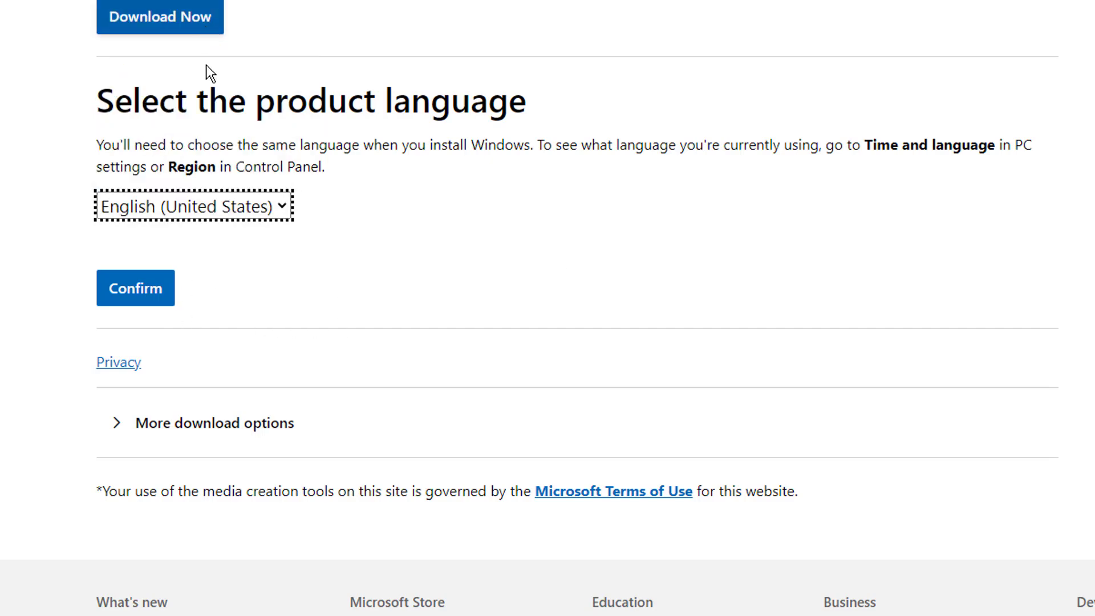
{"action": "left_click", "coordinate": [162, 281]}
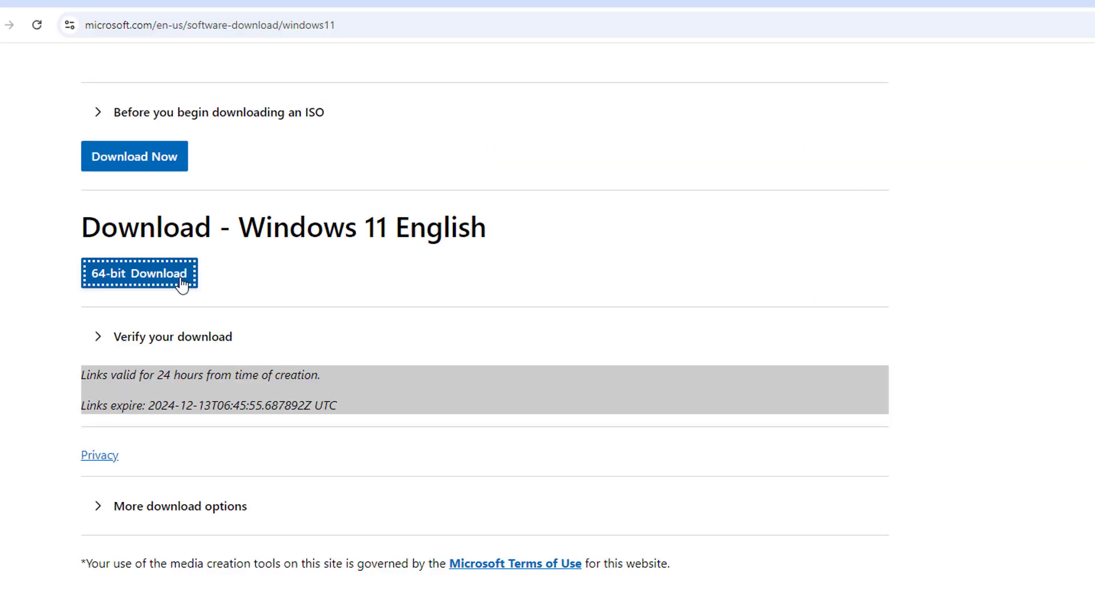
- Send the 64-bit ISO link to AB Download Manager with 'Download with AB DM'
{"action": "right_click", "coordinate": [182, 282]}
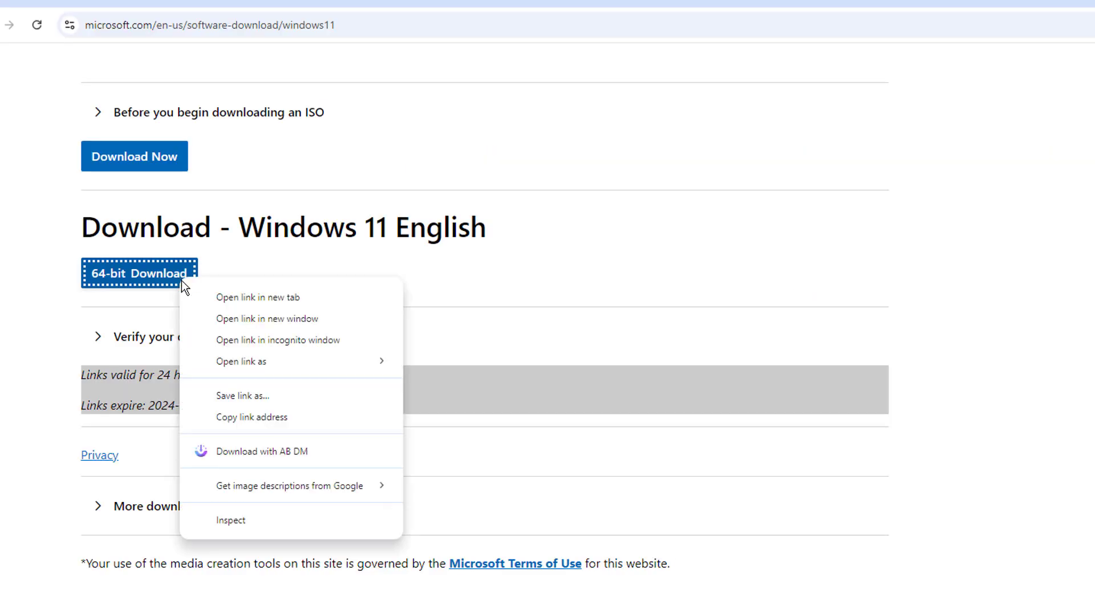
{"action": "left_click", "coordinate": [314, 453]}
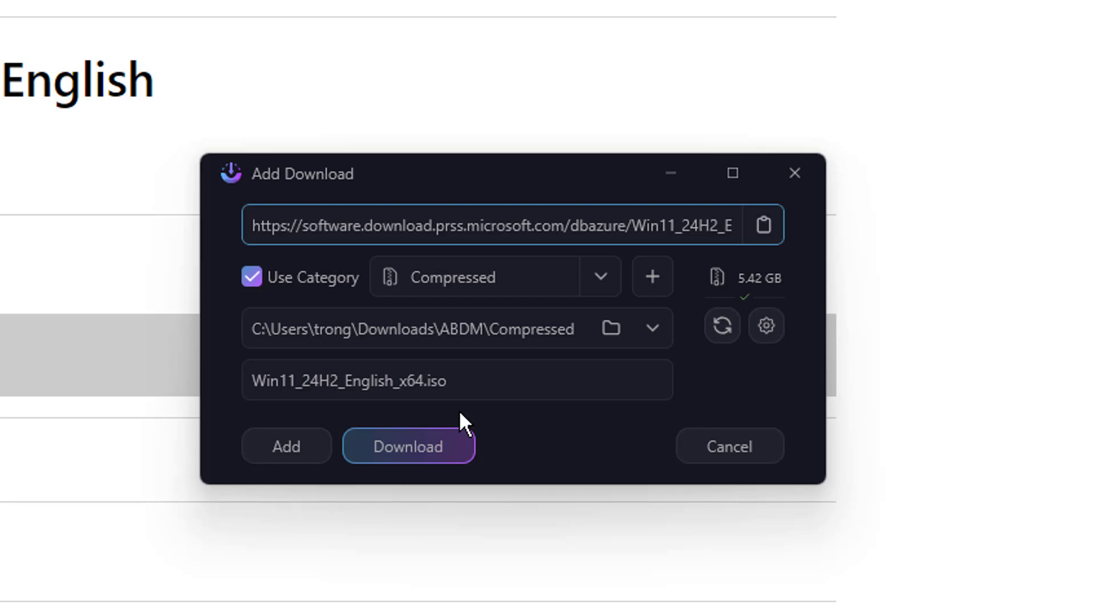
- Start downloading Win11_24H2_English_x64.iso (5.42 GB) from the Add Download dialog
{"action": "left_click", "coordinate": [445, 443]}
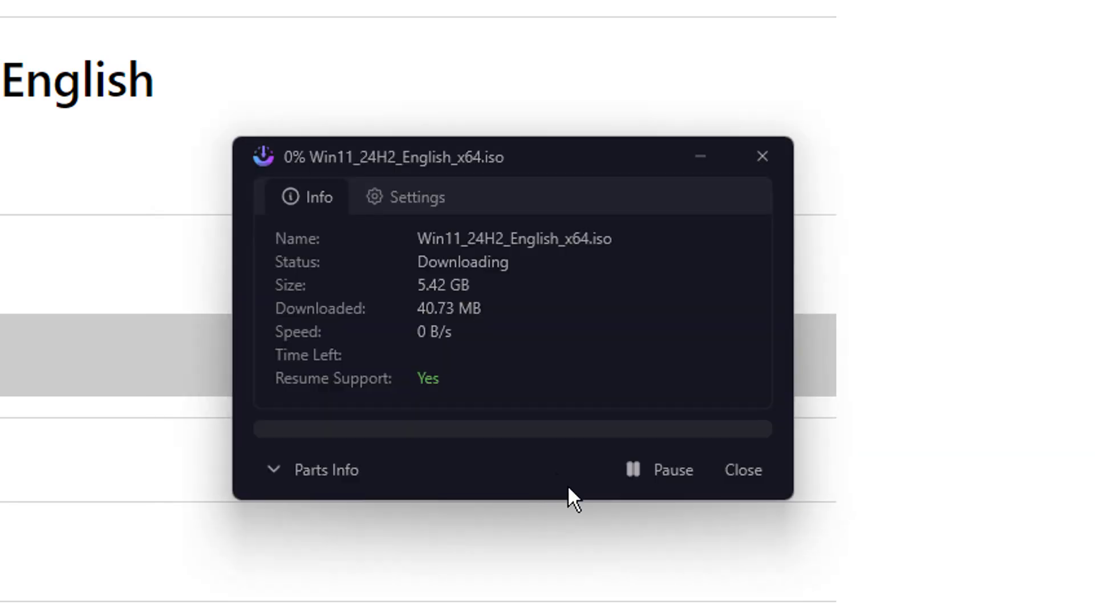